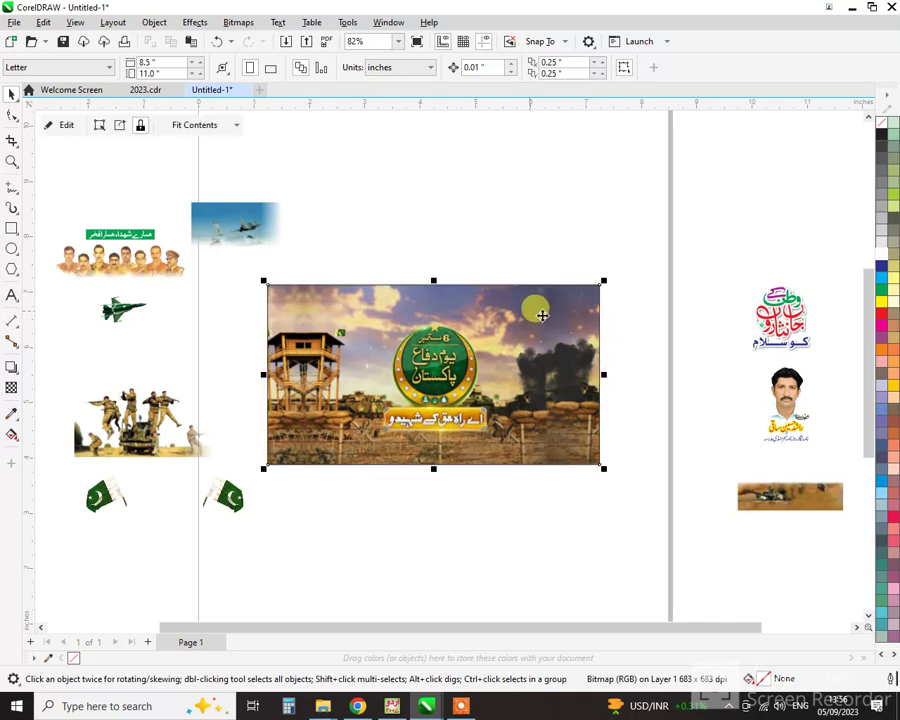
Move the blue-sky picture with the two grey jets onto the upper-left corner of the banner background.
left_click(240, 222)
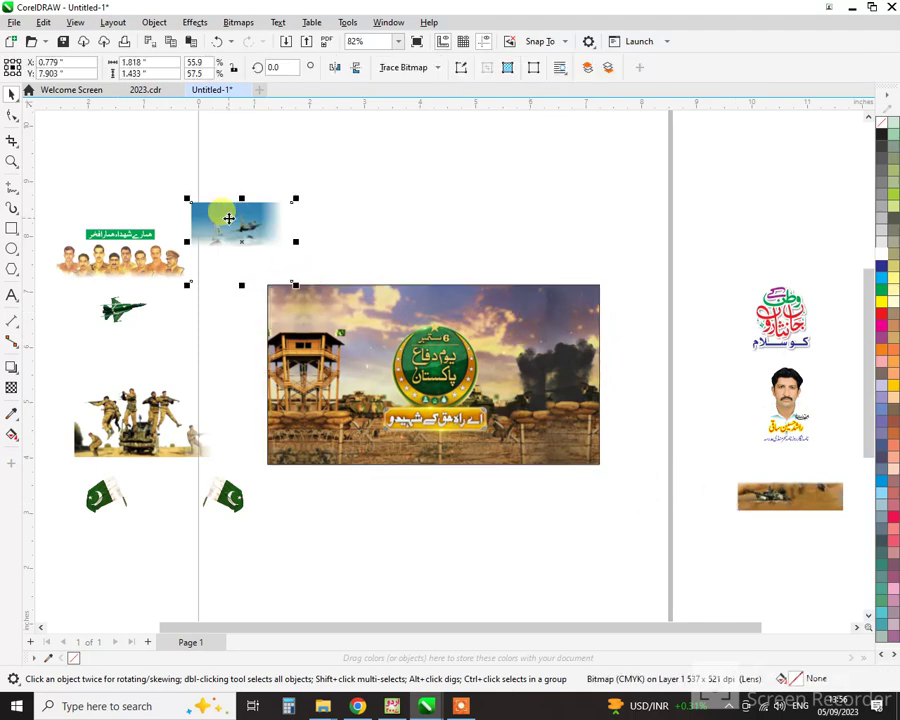
left_click_drag(240, 220, 314, 300)
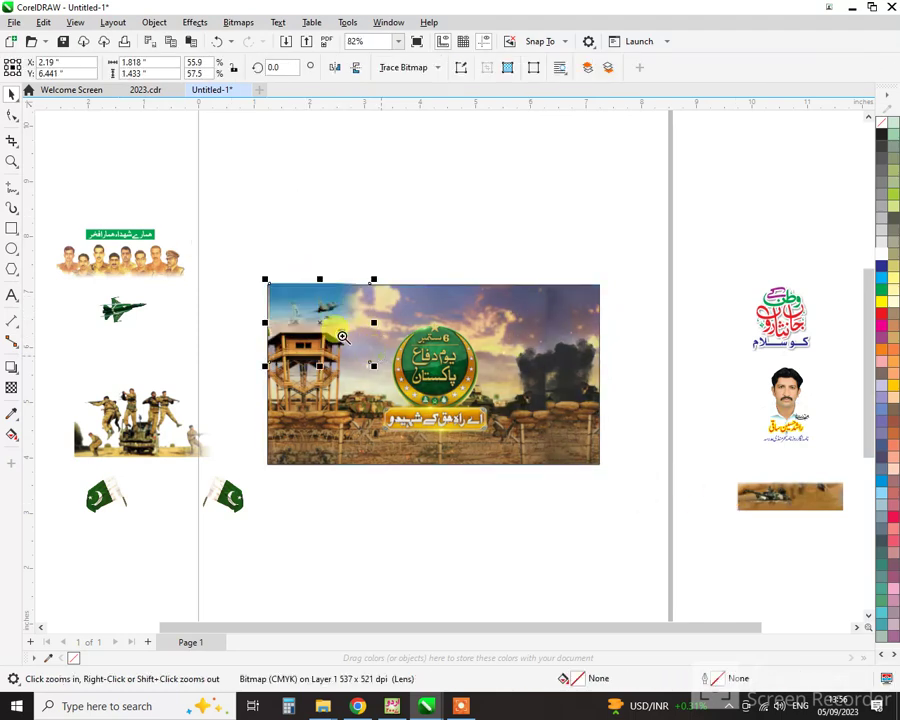
left_click_drag(380, 356, 246, 276)
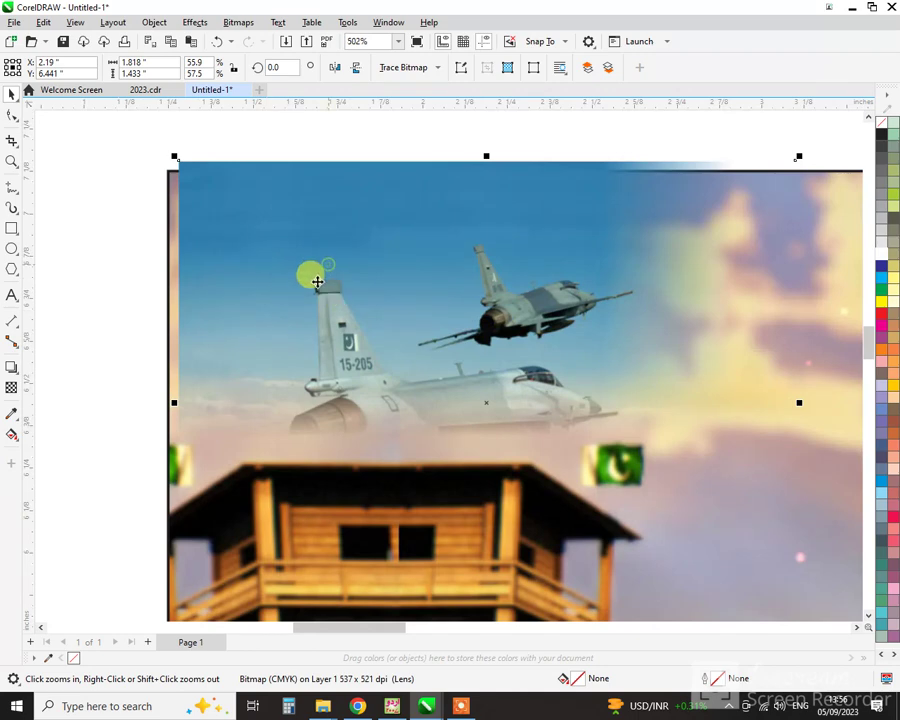
left_click_drag(317, 282, 303, 303)
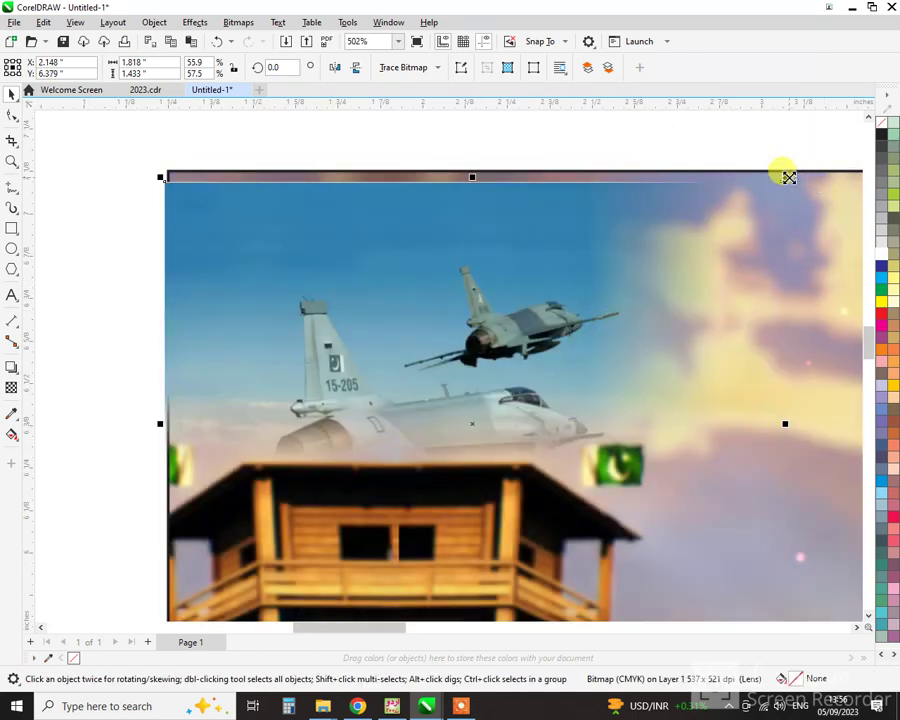
Scale the blue-sky jets picture down to about 1.34 × 1.05 in, fit it into the banner's upper-left corner and left-align it with the banner.
left_click_drag(789, 177, 283, 240)
left_click_drag(484, 420, 623, 530)
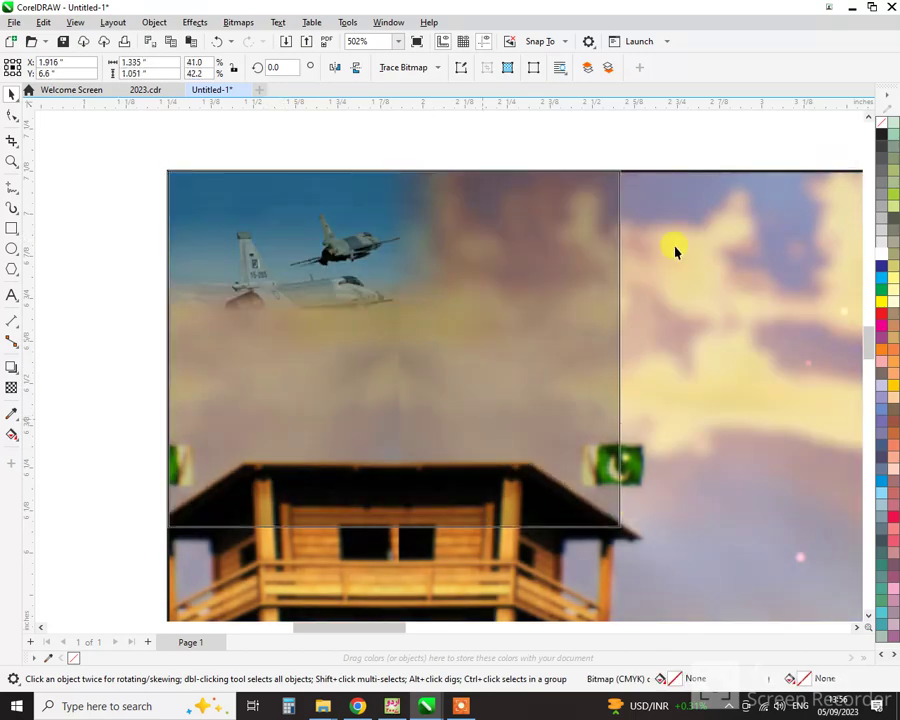
left_click(694, 200, "shift")
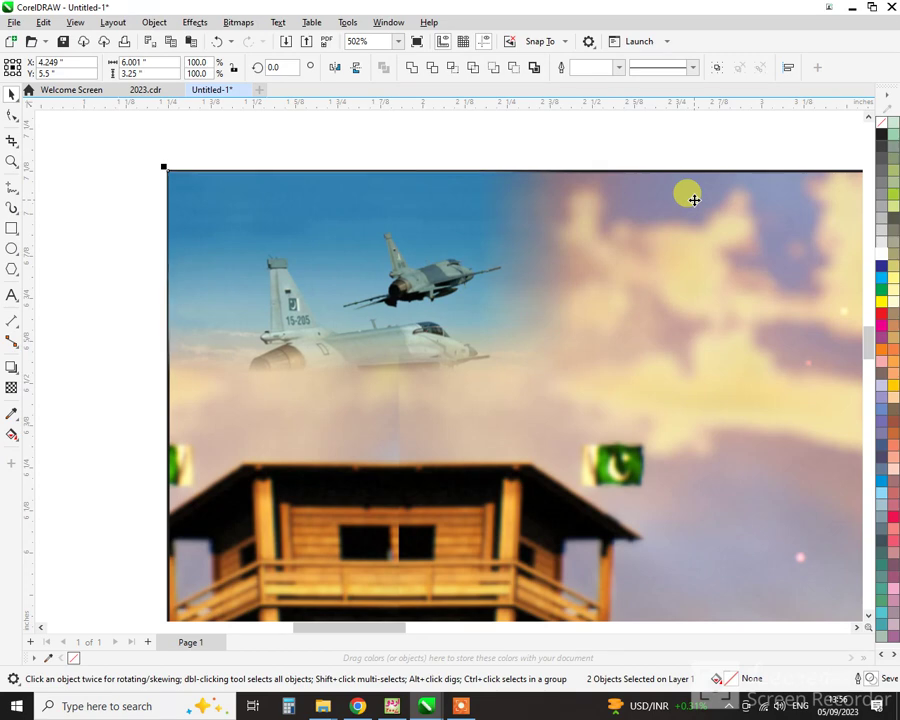
key("l")
key("F4")
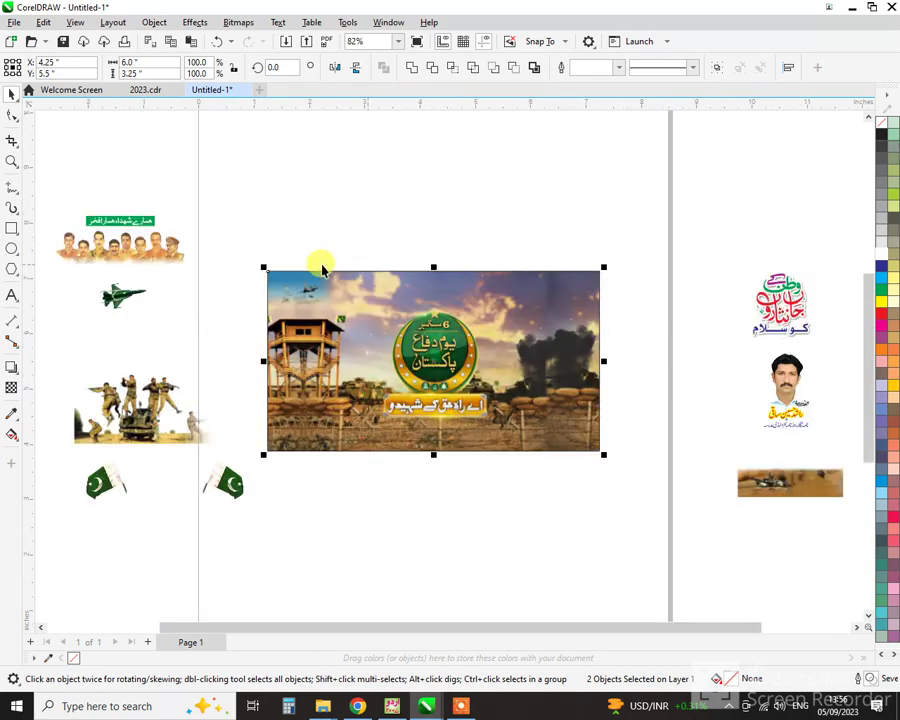
Move the green Urdu heading down until it sits just above the row of officer portraits and centre it horizontally on them.
left_click(175, 255)
key("z")
left_click_drag(201, 267, 76, 202)
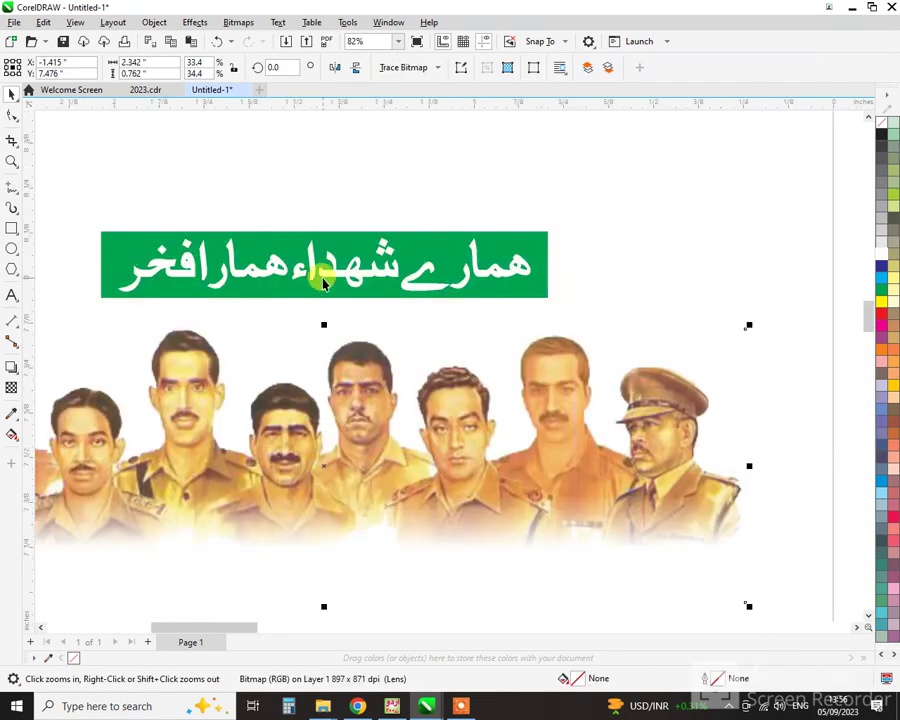
key("space")
left_click(408, 261)
left_click_drag(412, 267, 453, 318)
left_click(458, 417, "shift")
key("c")
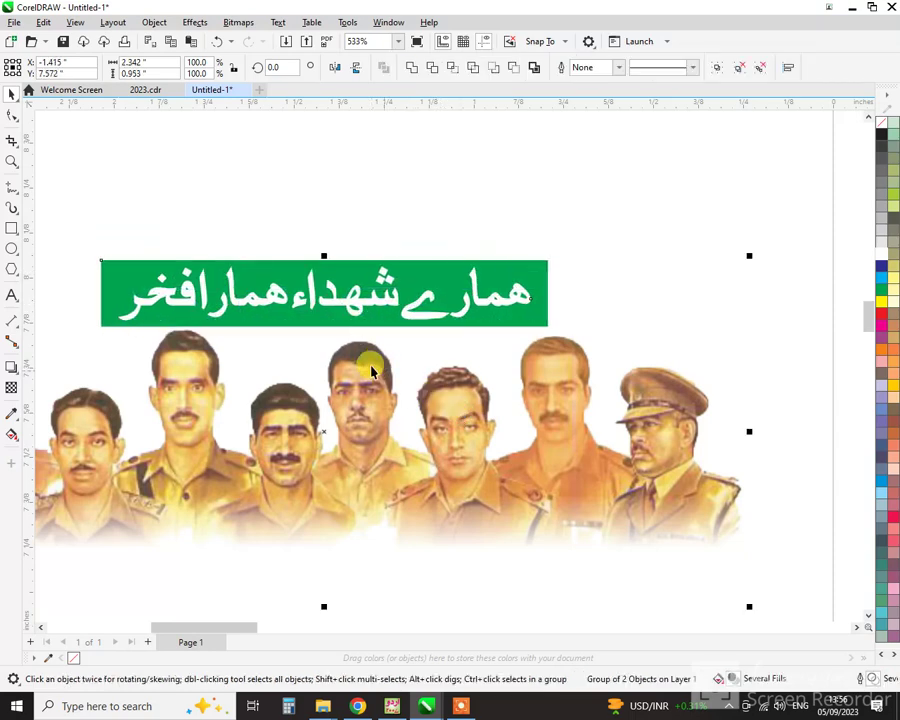
Move the heading and officer portraits together onto the banner above the round emblem and scale them to about 2.02 × 0.82 in.
key("F4")
left_click_drag(153, 250, 464, 300)
key("z")
left_click_drag(525, 330, 297, 237)
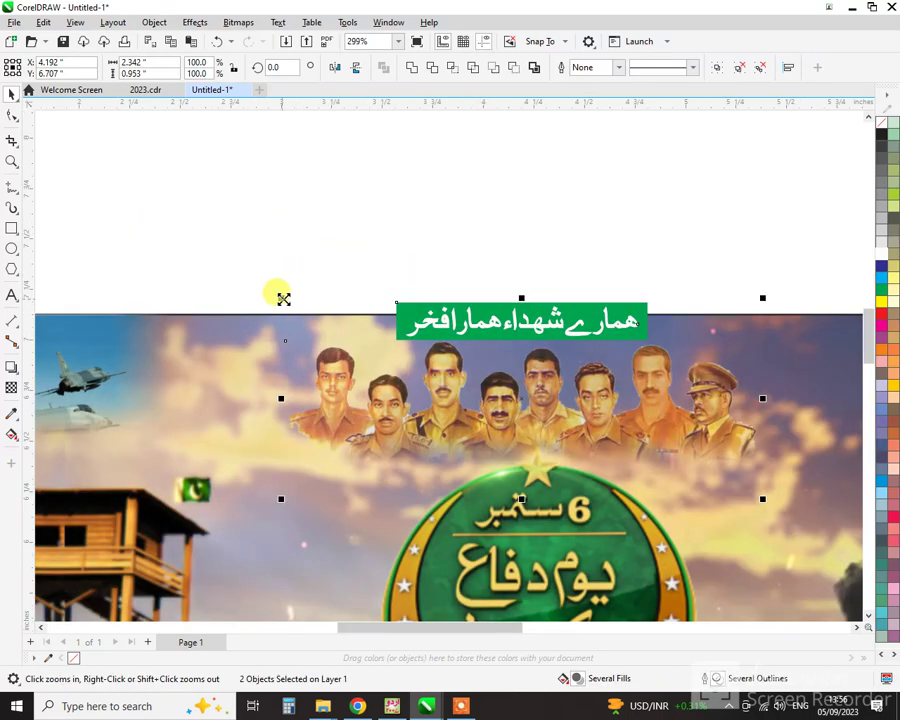
left_click_drag(284, 299, 335, 321)
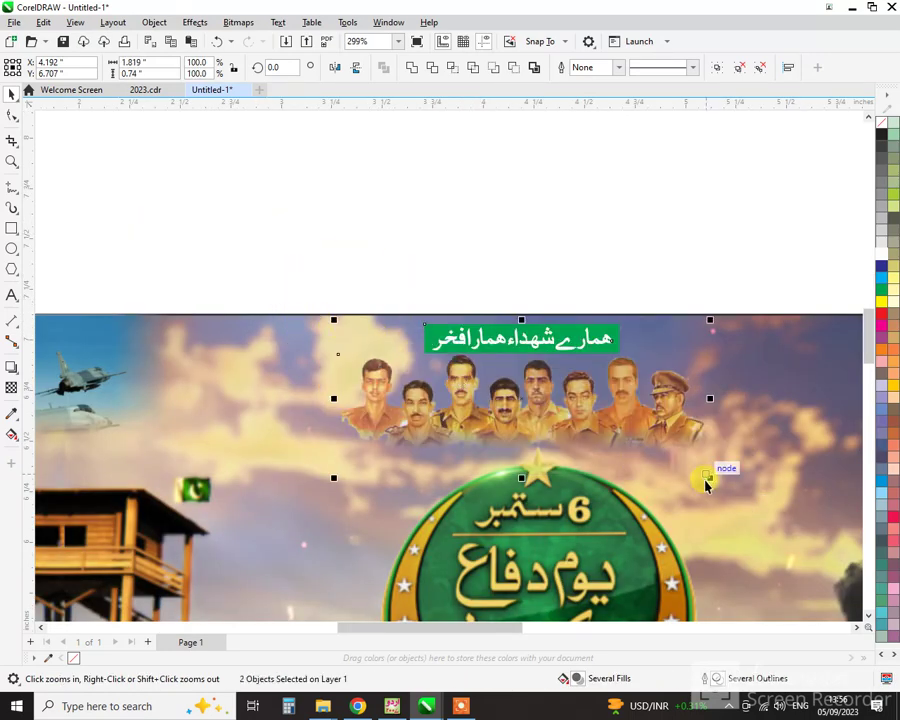
left_click_drag(709, 481, 729, 488)
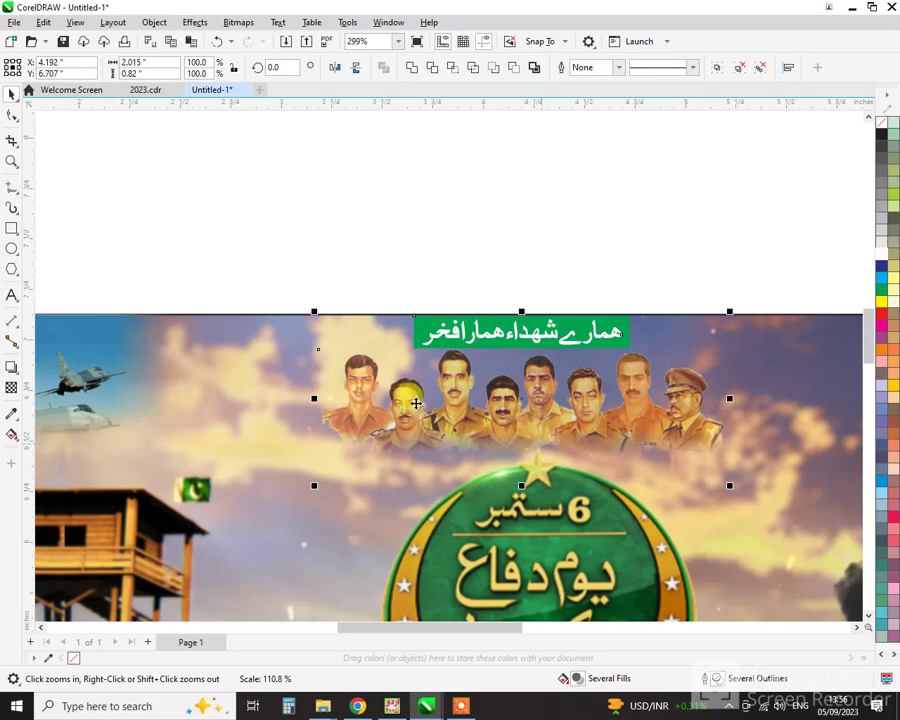
Enlarge the row of officer portraits to about 2.26 × 0.74 in and nudge it down slightly below the green heading.
left_click_drag(344, 300, 674, 389)
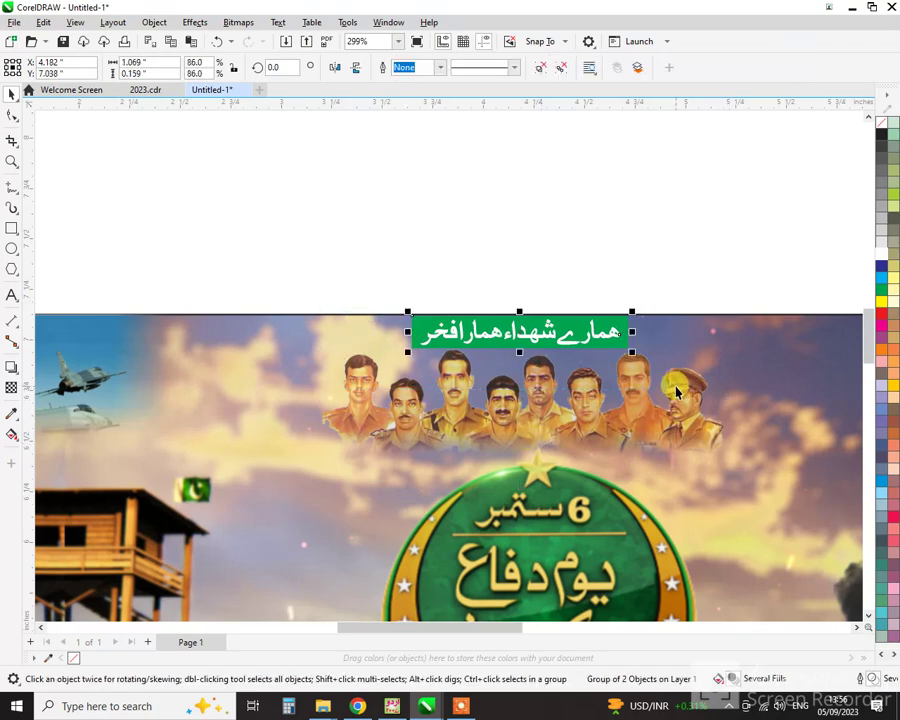
left_click(621, 433)
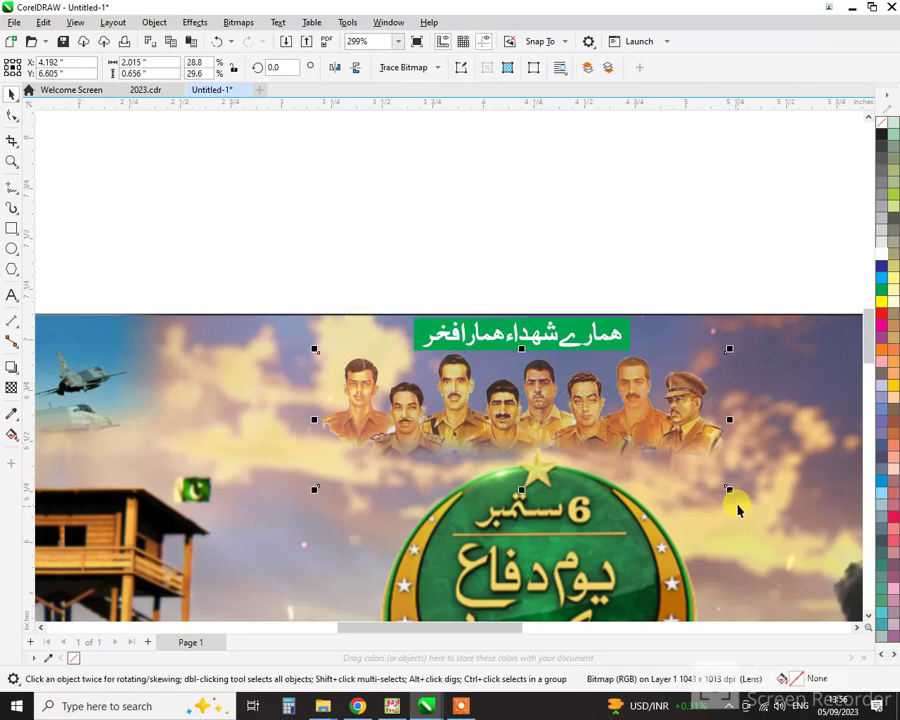
left_click_drag(731, 491, 753, 497)
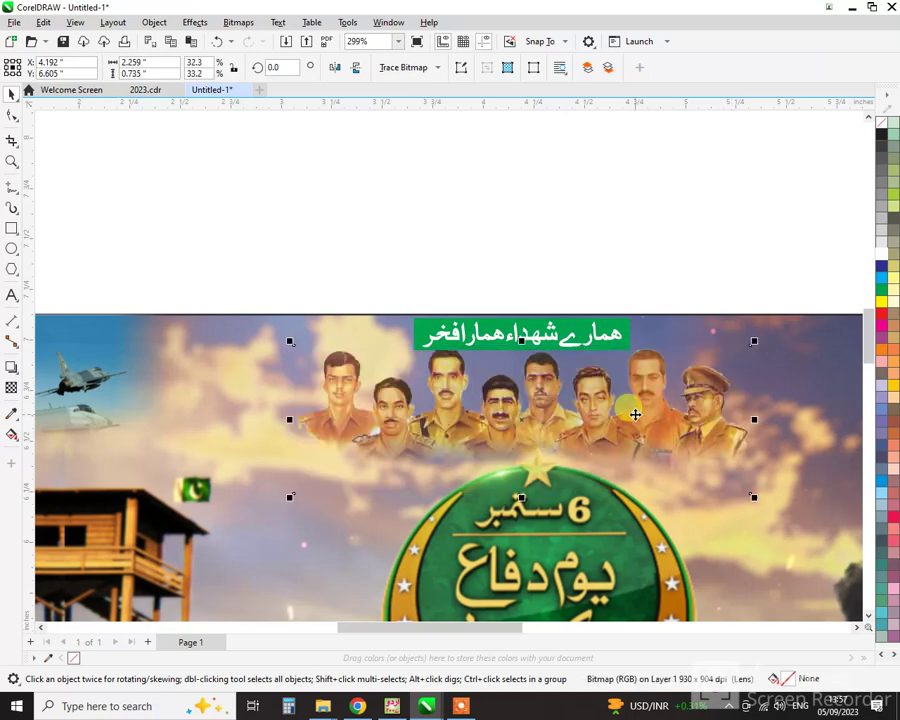
key("Down")
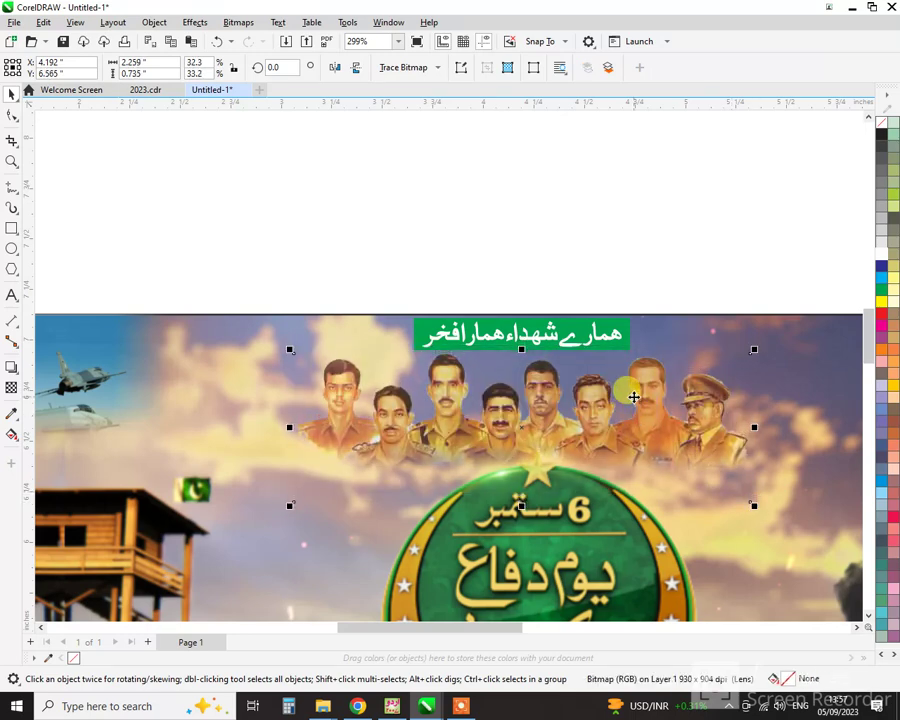
Place the green fighter jet beside the blue-sky picture and the soldiers-with-jeep picture over the banner's lower-left area.
key("F4")
left_click_drag(105, 268, 330, 265)
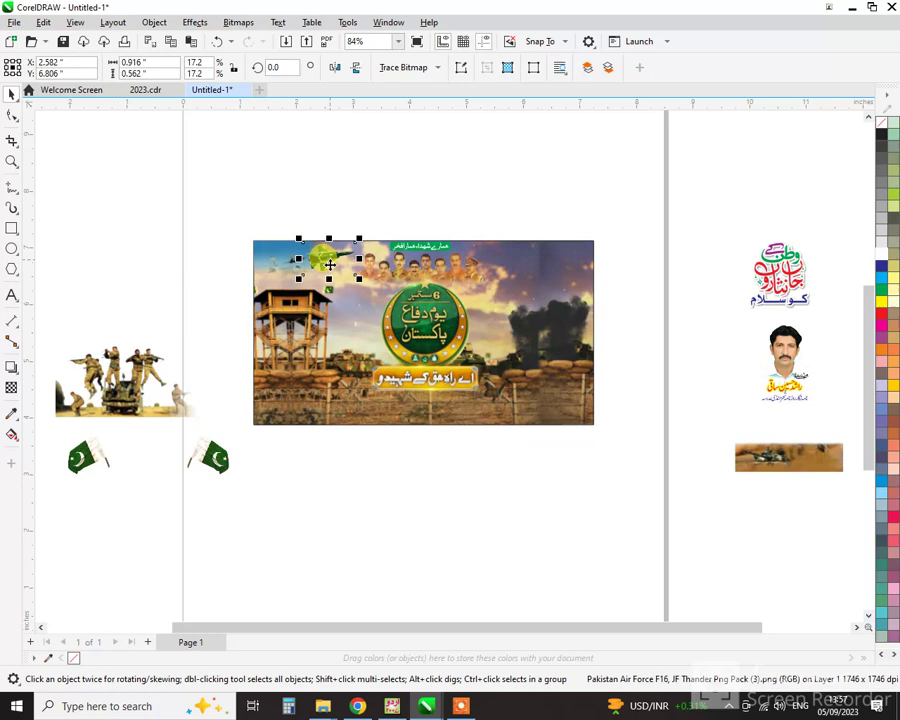
left_click(146, 406)
key("F2")
left_click_drag(408, 285, 77, 445)
left_click_drag(123, 401, 530, 422)
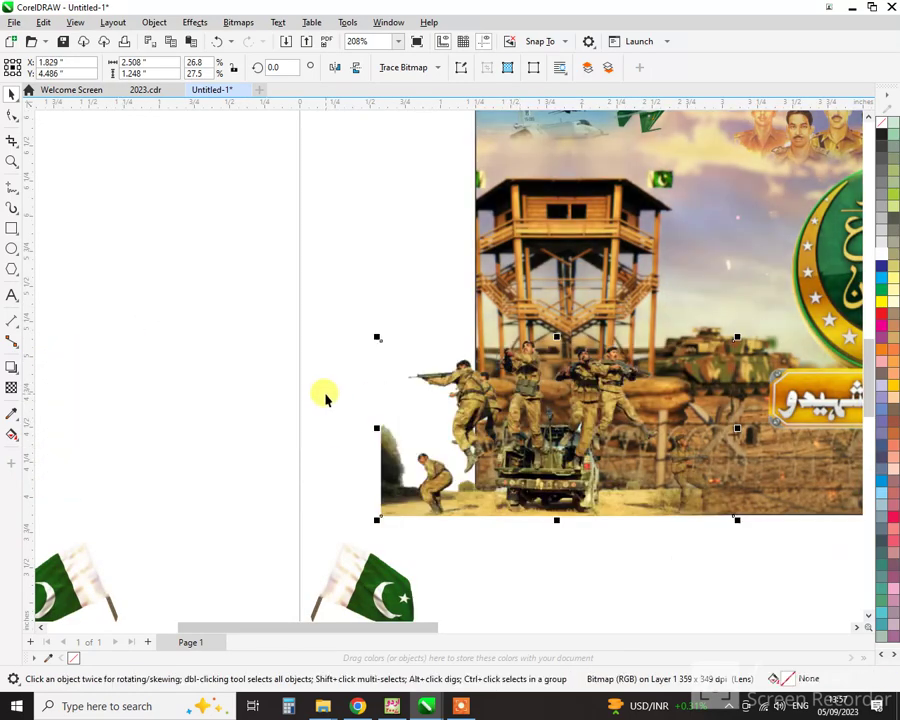
Align the soldiers-with-jeep picture to the left edge of the banner background.
scroll(325, 397, "down", 1)
left_click(567, 447, "shift")
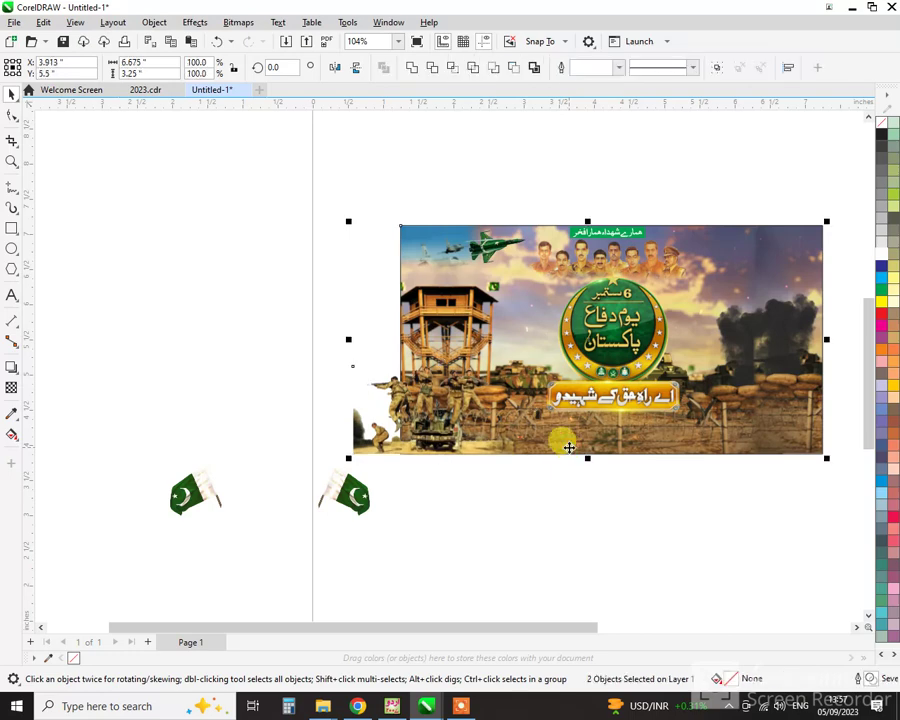
key("l")
key("z")
left_click_drag(594, 463, 381, 344)
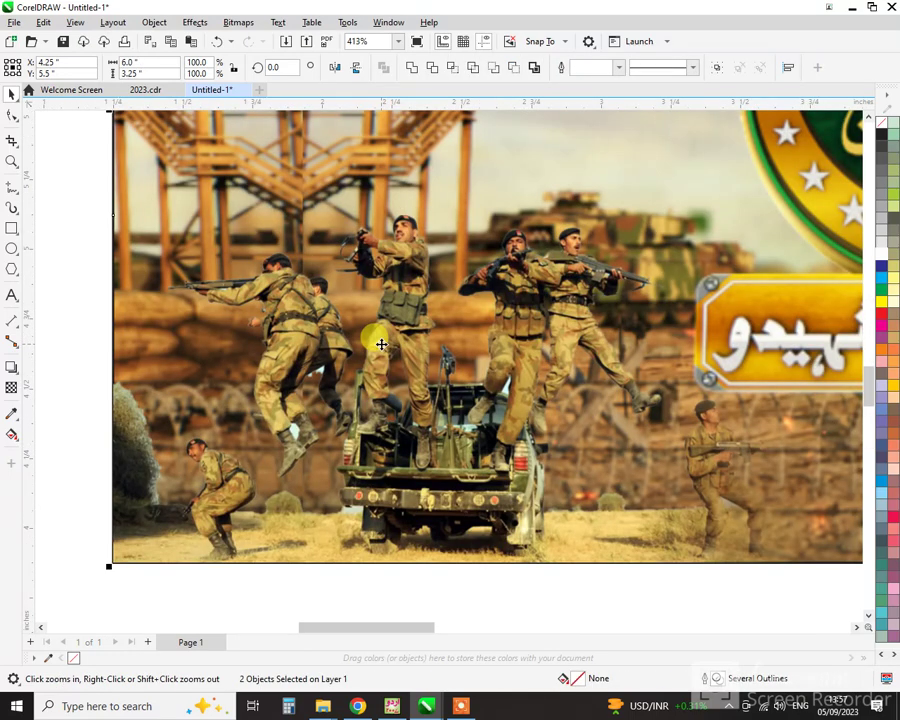
Move the pair of Pakistan flags onto the banner so that one flag stands on each side of the round emblem.
key("F4")
left_click(221, 462)
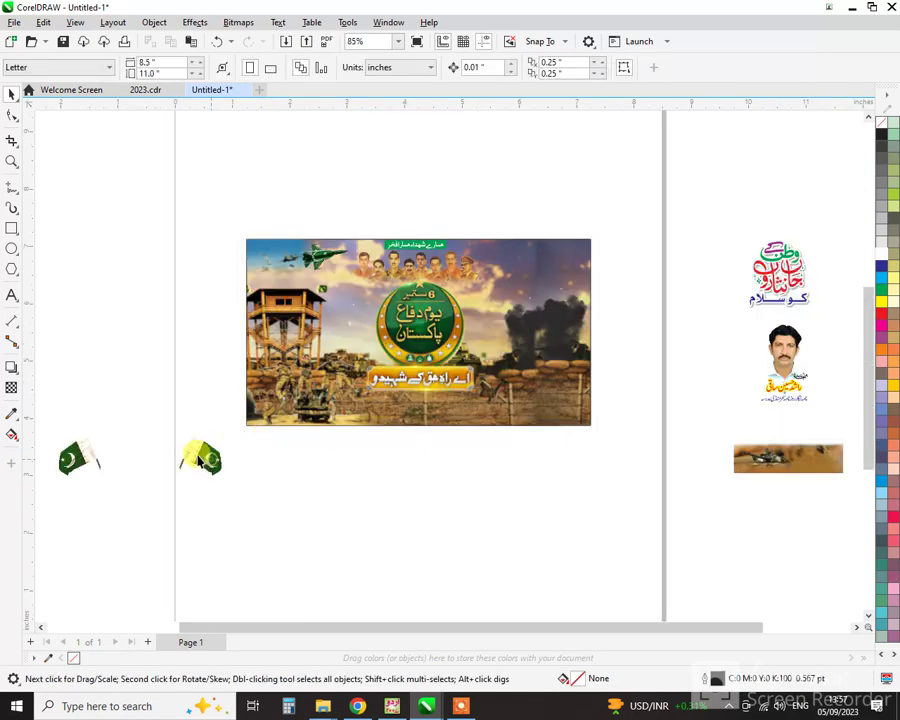
left_click_drag(200, 460, 489, 300)
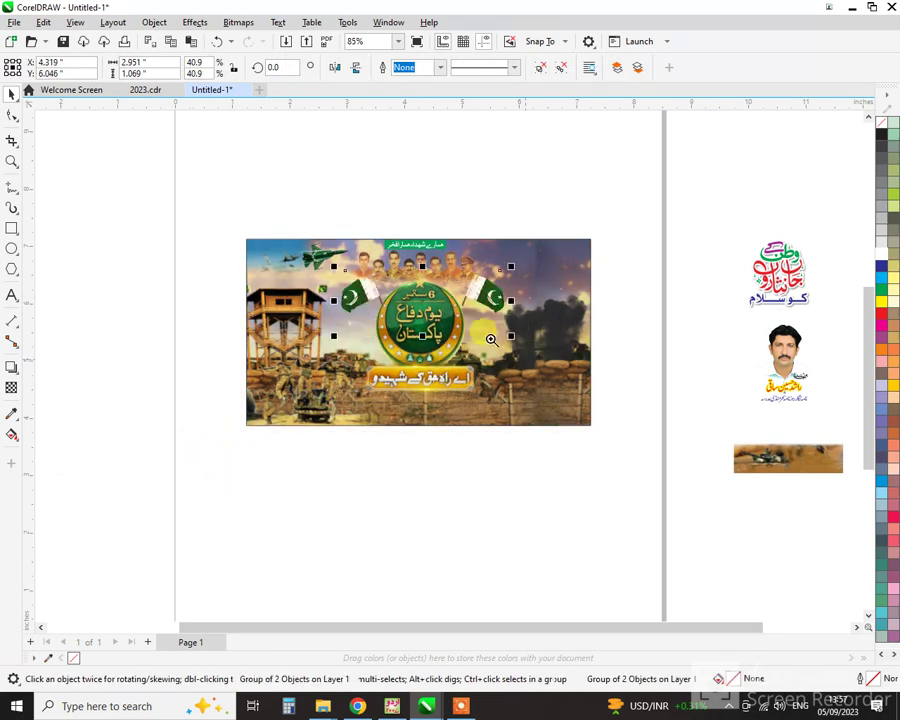
left_click_drag(527, 362, 312, 257)
key("space")
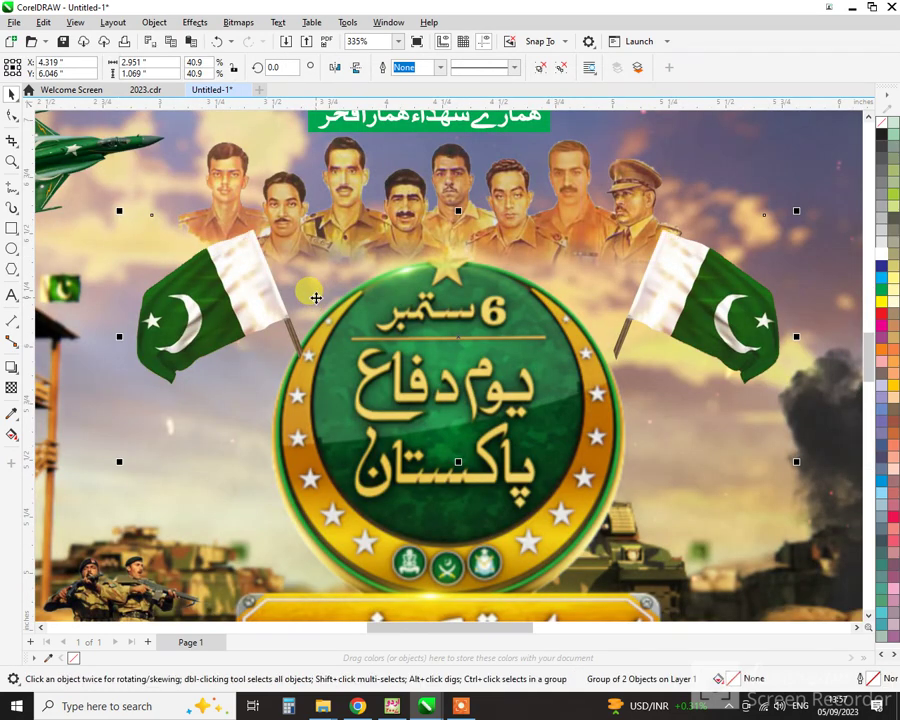
left_click_drag(237, 296, 231, 312)
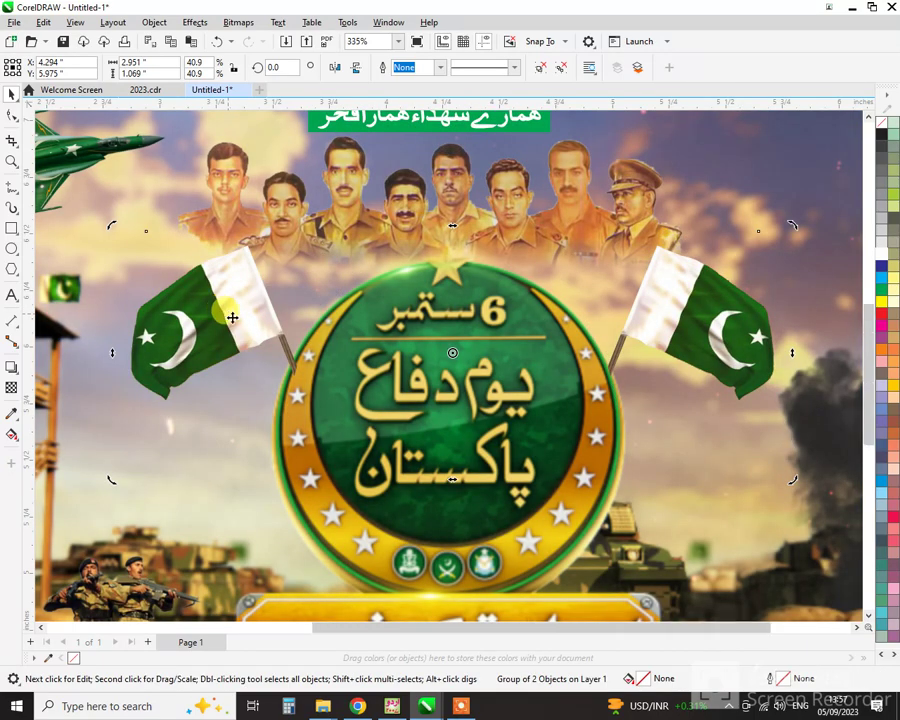
Place the multicoloured Urdu slogan in the banner's upper-right corner and the man's portrait with its name caption beneath it.
scroll(229, 313, "down", 3)
left_click_drag(757, 287, 467, 264)
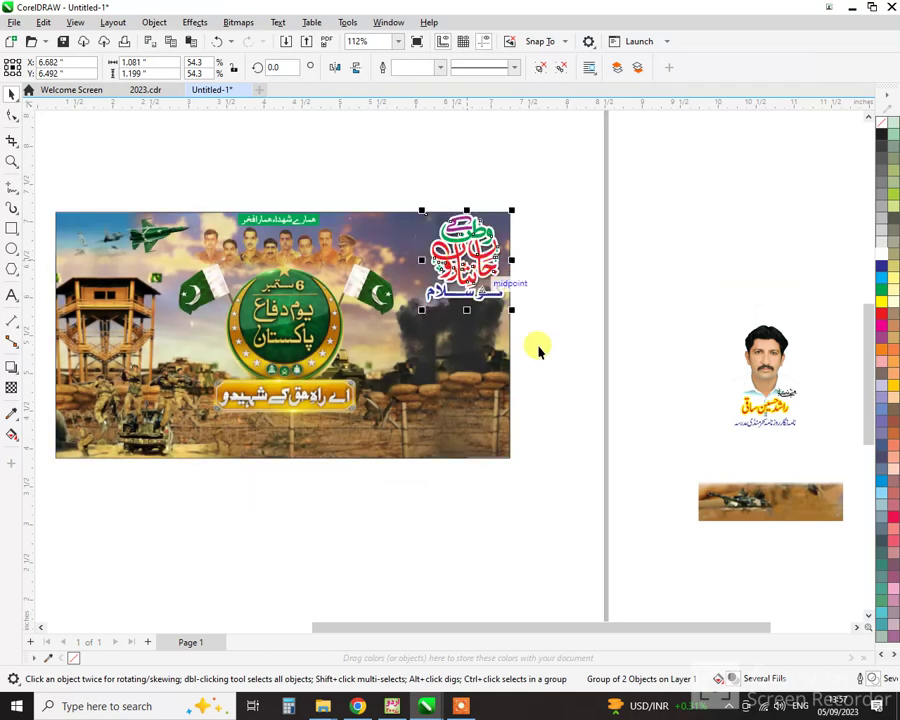
left_click(757, 385)
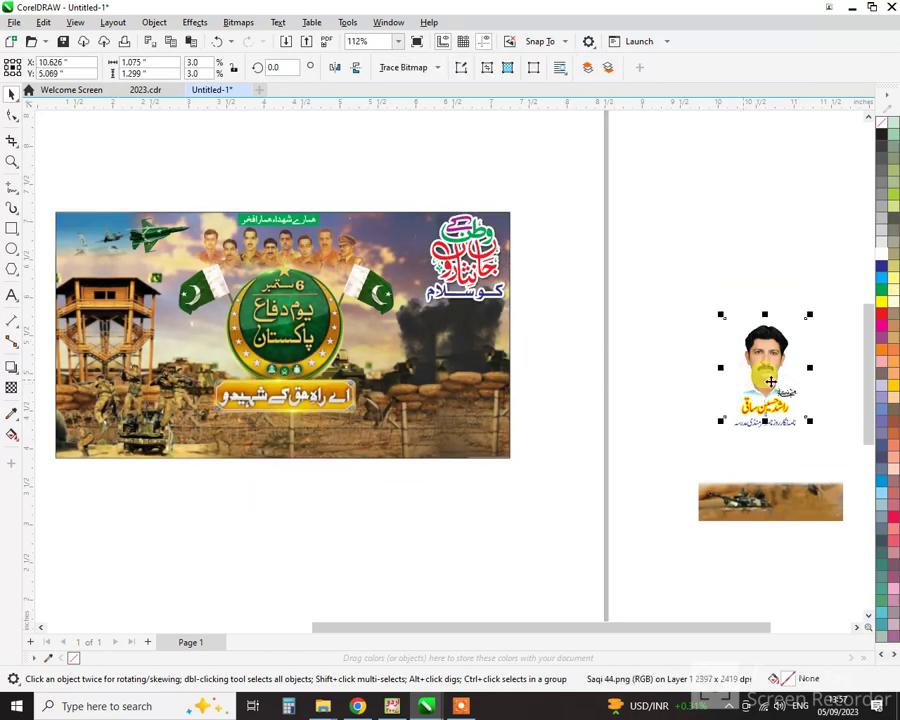
left_click(684, 277)
left_click_drag(829, 447, 829, 447)
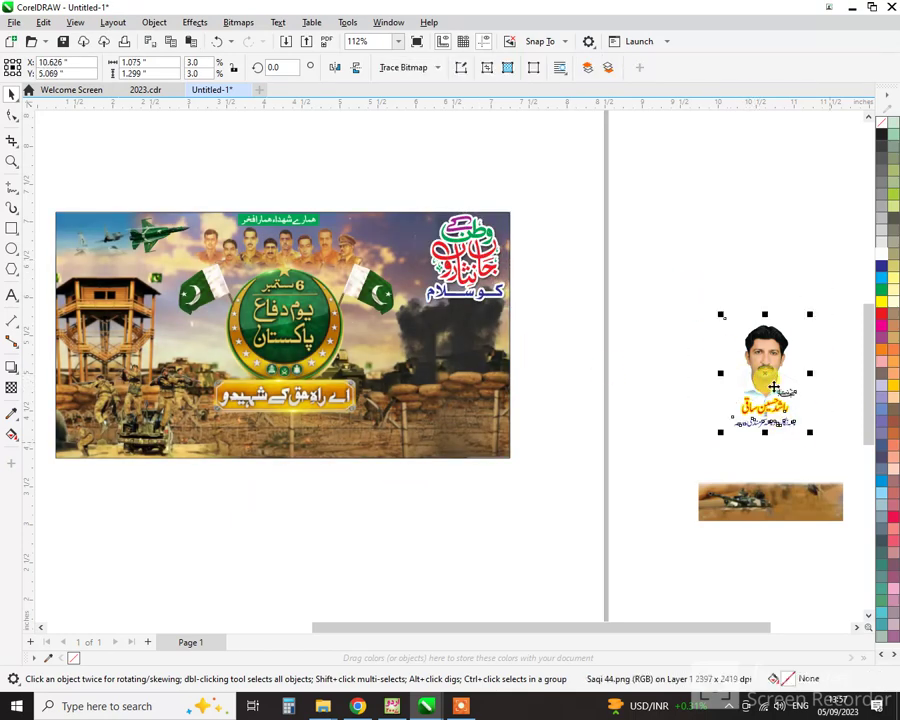
left_click_drag(761, 374, 460, 368)
Align the tank picture with the banner's bottom and right edges and enlarge it to about 2.16 × 1.11 in.
left_click(765, 515)
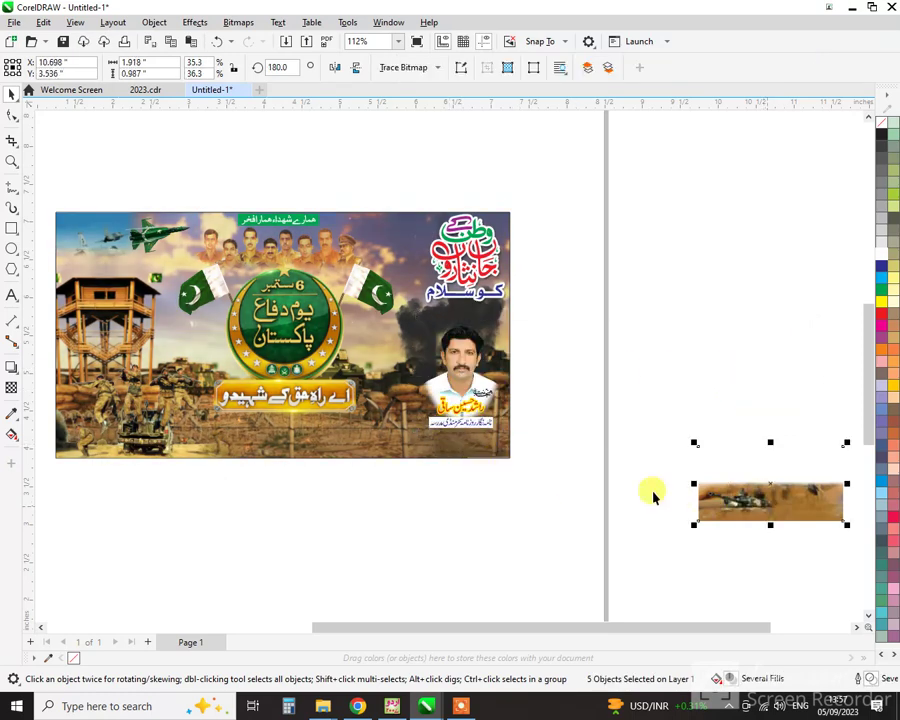
left_click(393, 451, "shift")
key("b")
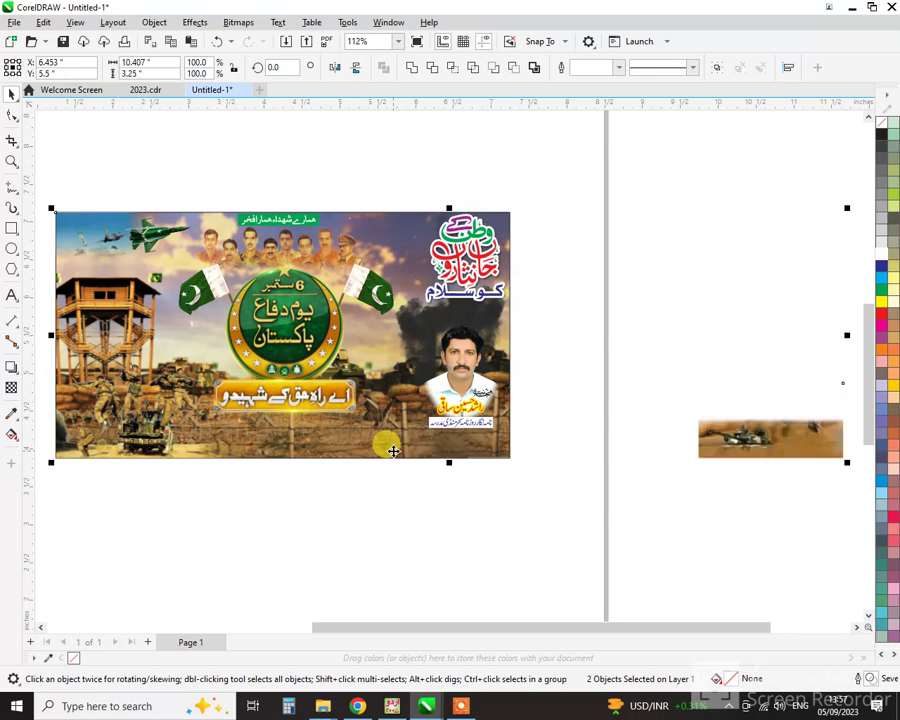
key("r")
key("z")
left_click_drag(568, 477, 247, 280)
left_click(381, 461)
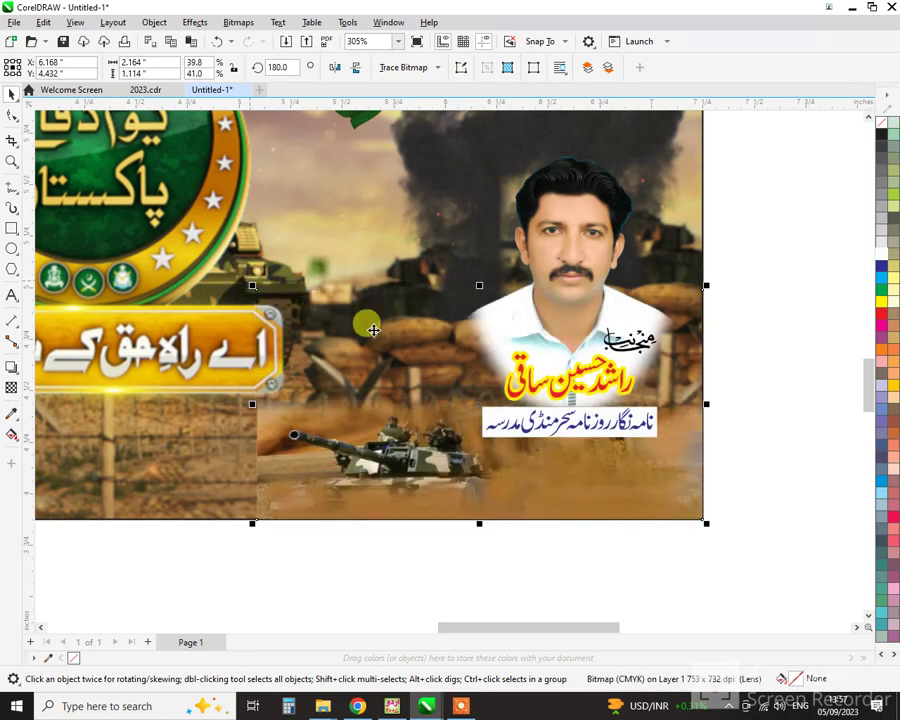
left_click(555, 281)
left_click_drag(560, 281, 583, 253)
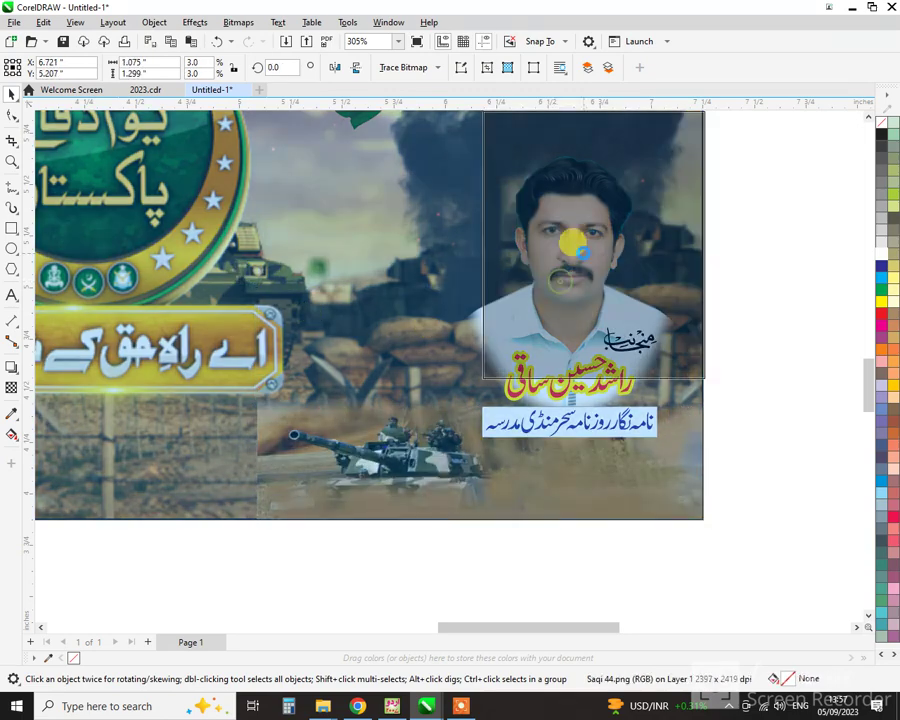
key("ctrl+z")
Draw a circle about 0.6 in in diameter around the head in the man's portrait.
key("F2")
left_click(425, 150)
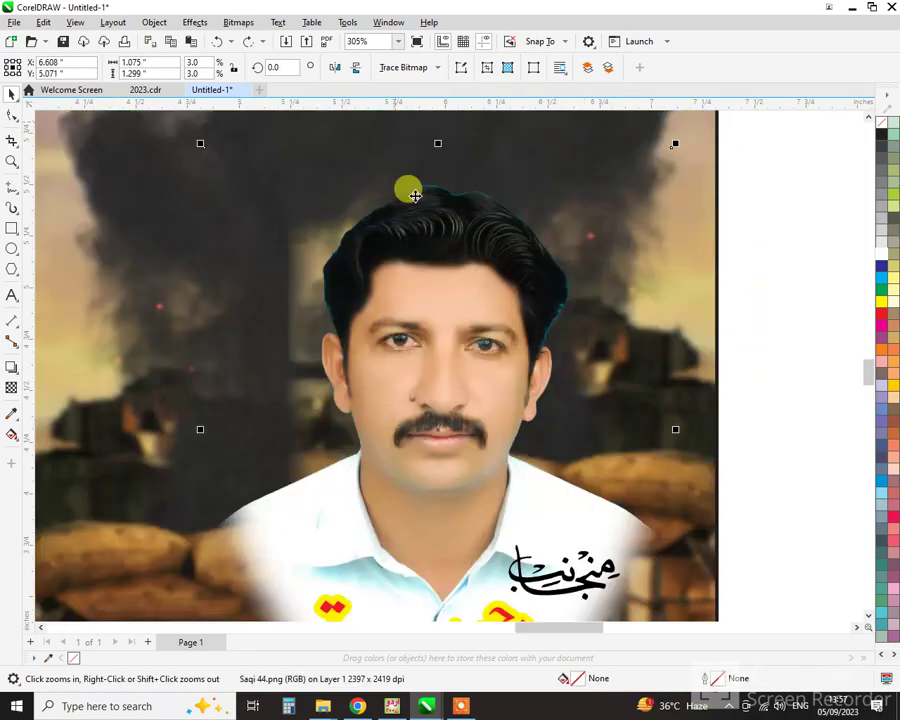
left_click(18, 236)
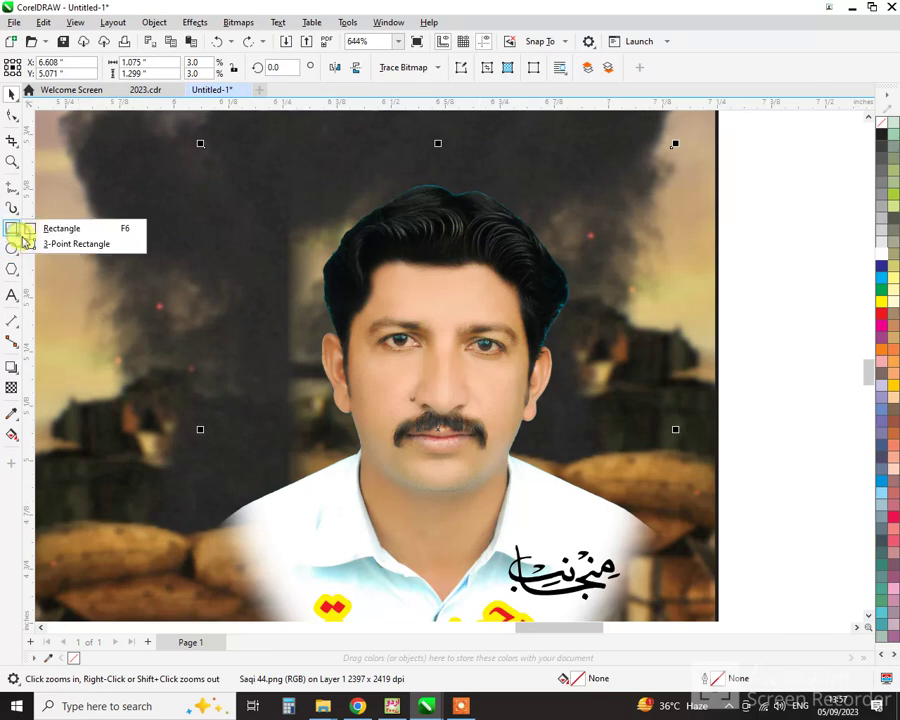
left_click(18, 256)
left_click(32, 252)
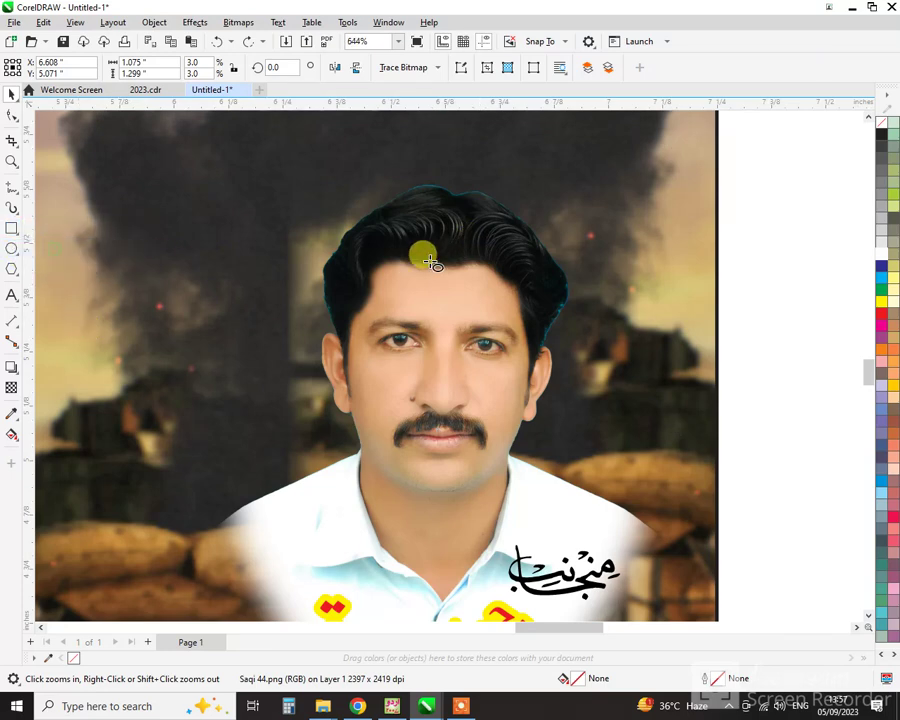
left_click_drag(312, 180, 566, 438)
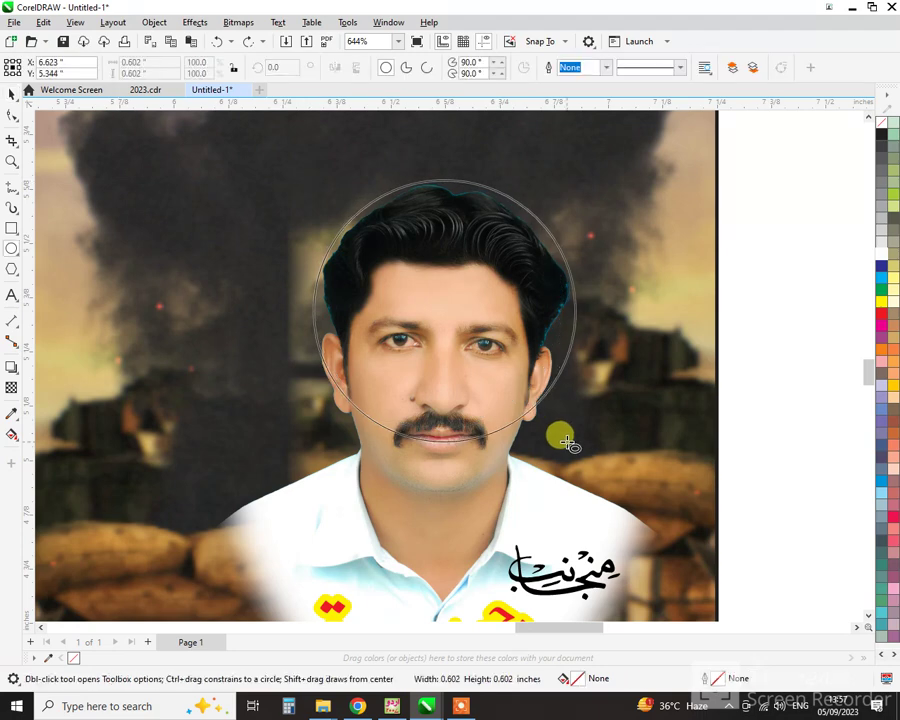
Fill the circle over the portrait's head with white and convert it to a 500 dpi CMYK bitmap with a transparent background.
left_click(880, 190)
left_click_drag(460, 295, 460, 296)
left_click(237, 22)
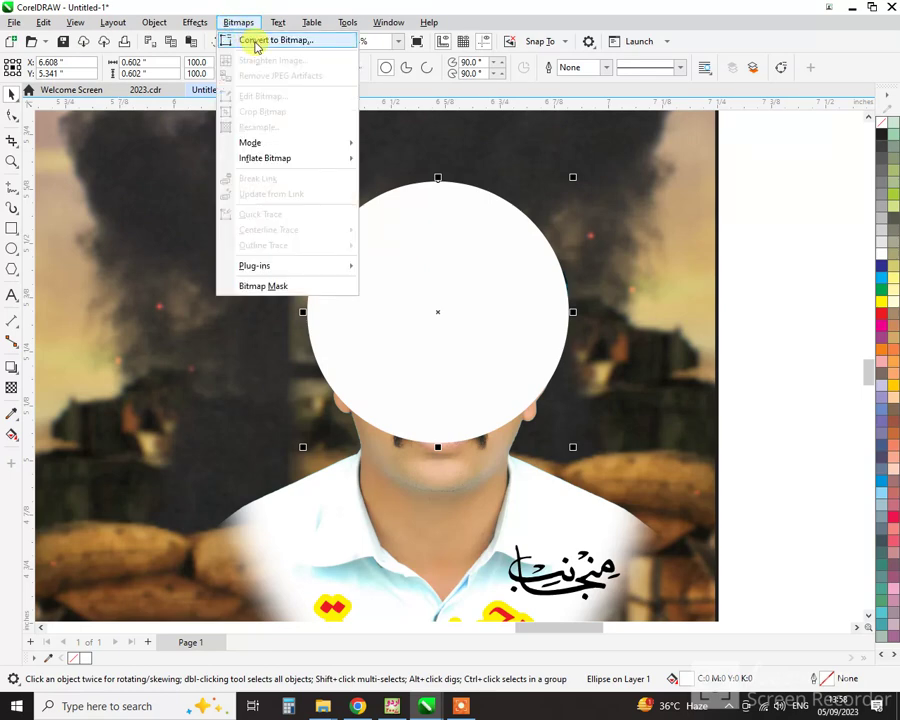
left_click(265, 40)
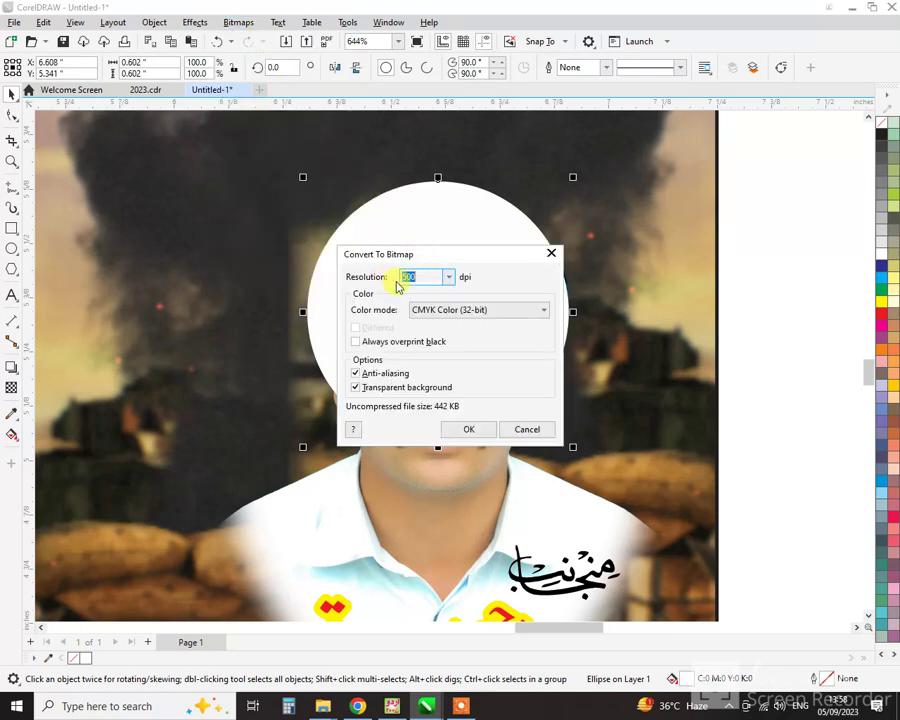
key("Return")
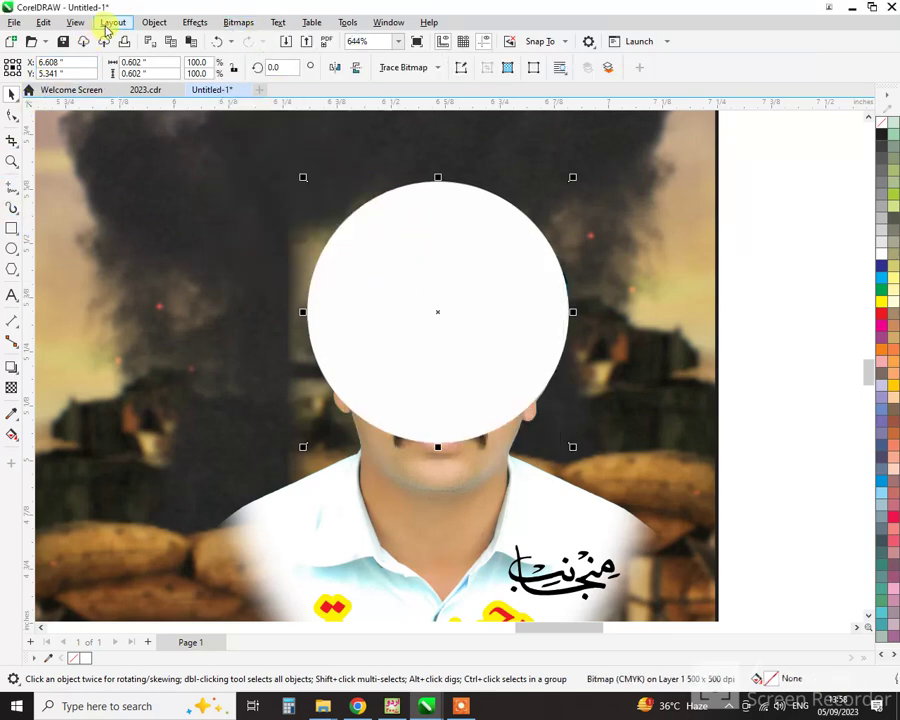
Apply a Gaussian Blur with a radius of 25.1 pixels to the white circle bitmap.
left_click(196, 24)
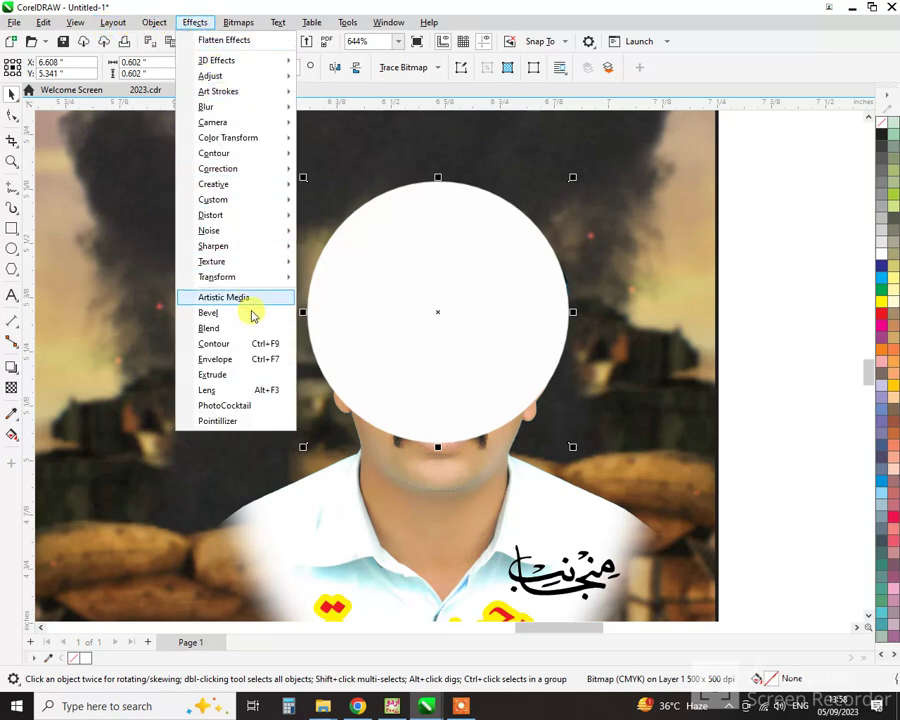
mouse_move(253, 233)
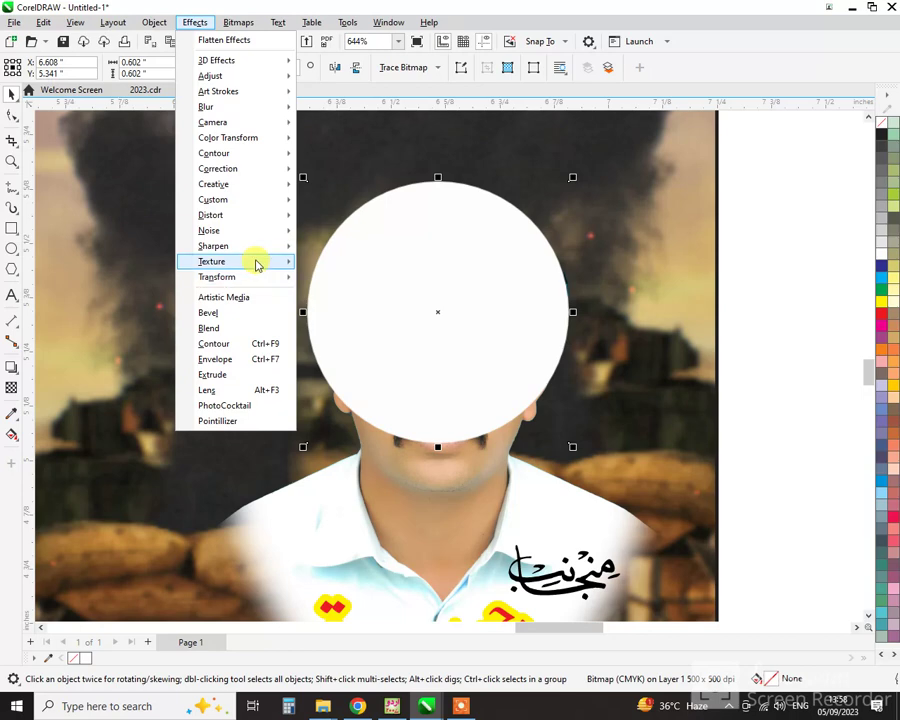
mouse_move(257, 265)
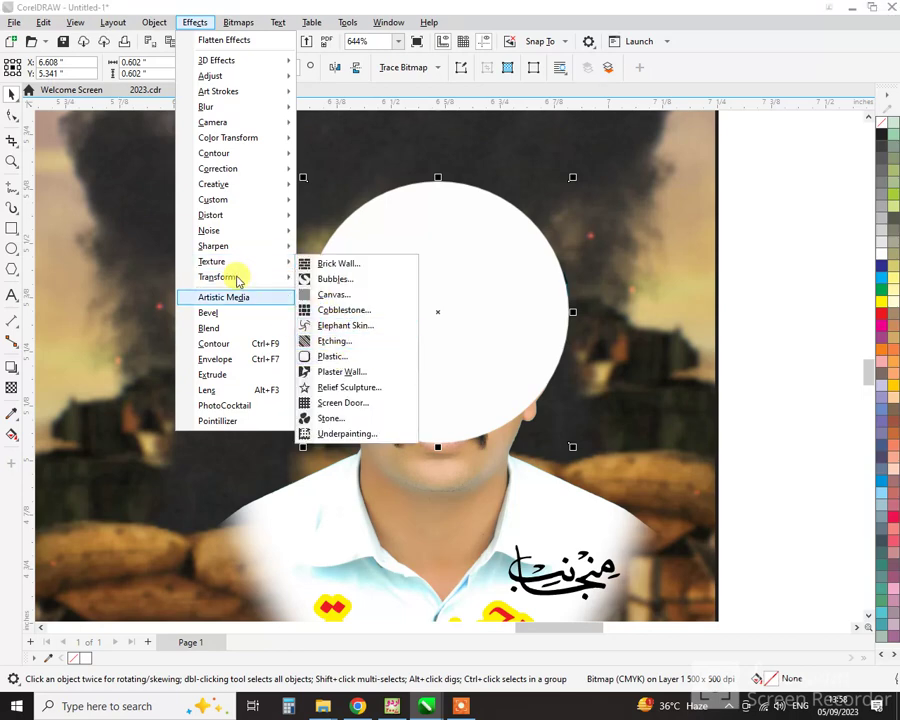
mouse_move(209, 205)
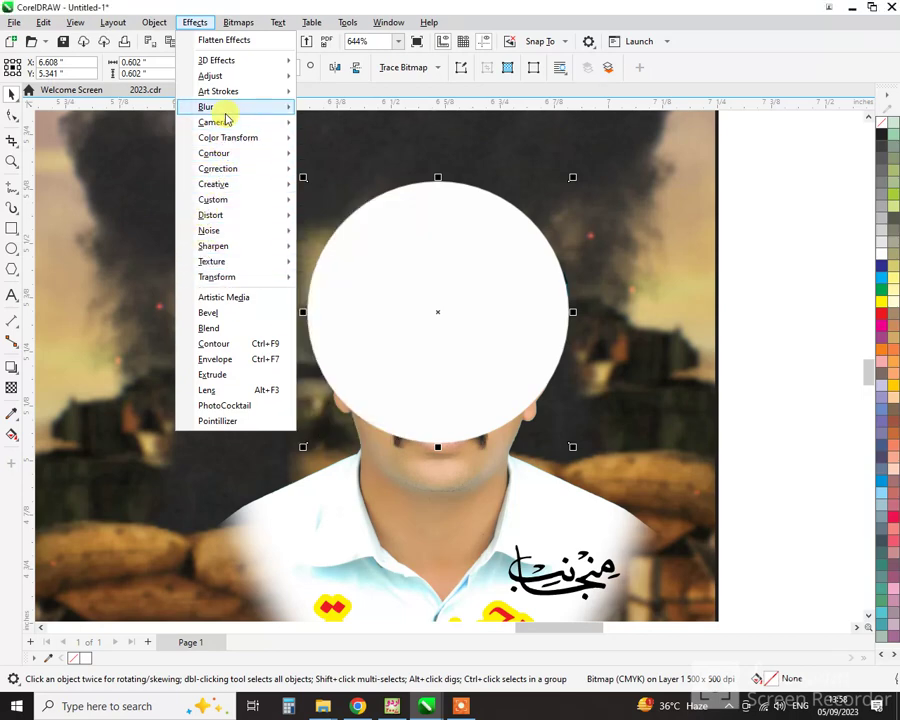
mouse_move(228, 109)
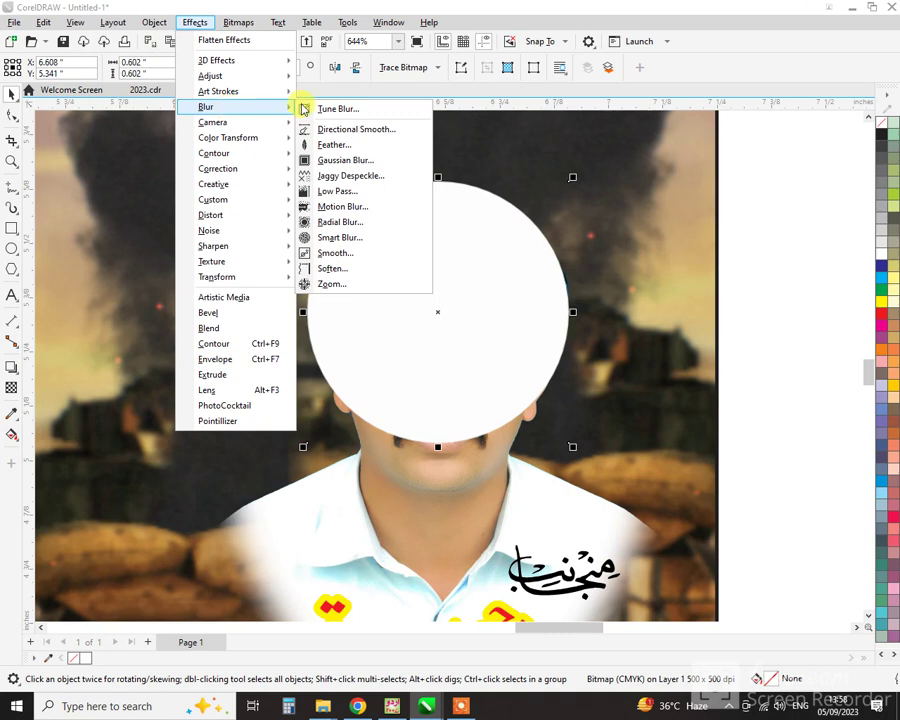
left_click(343, 160)
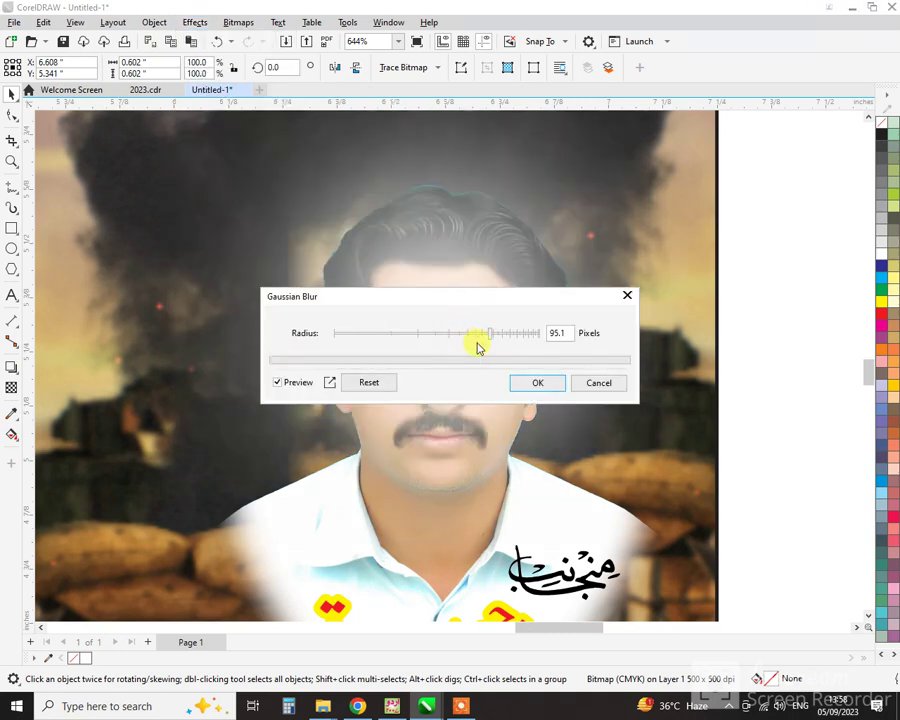
left_click_drag(427, 340, 426, 338)
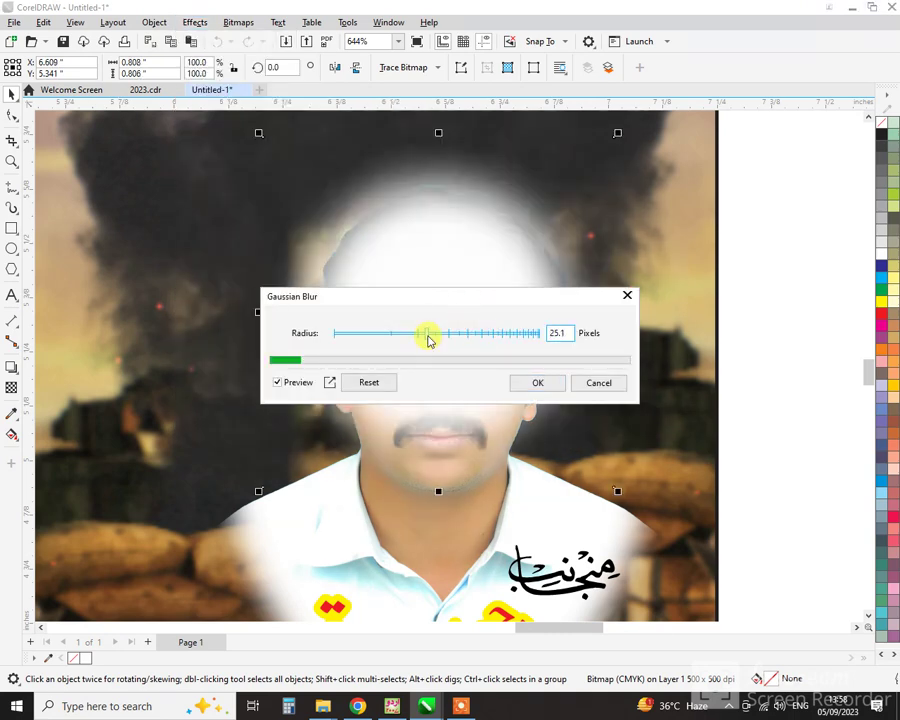
left_click(542, 383)
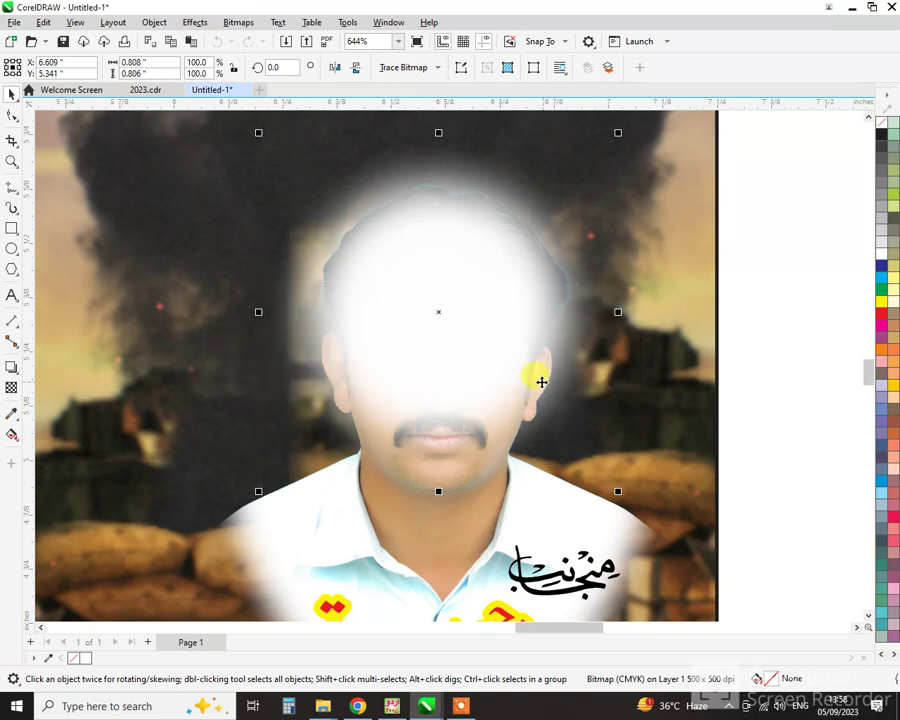
Bring the man's portrait in front of the blurred white glow, with its name caption in front of the portrait.
left_click(515, 529)
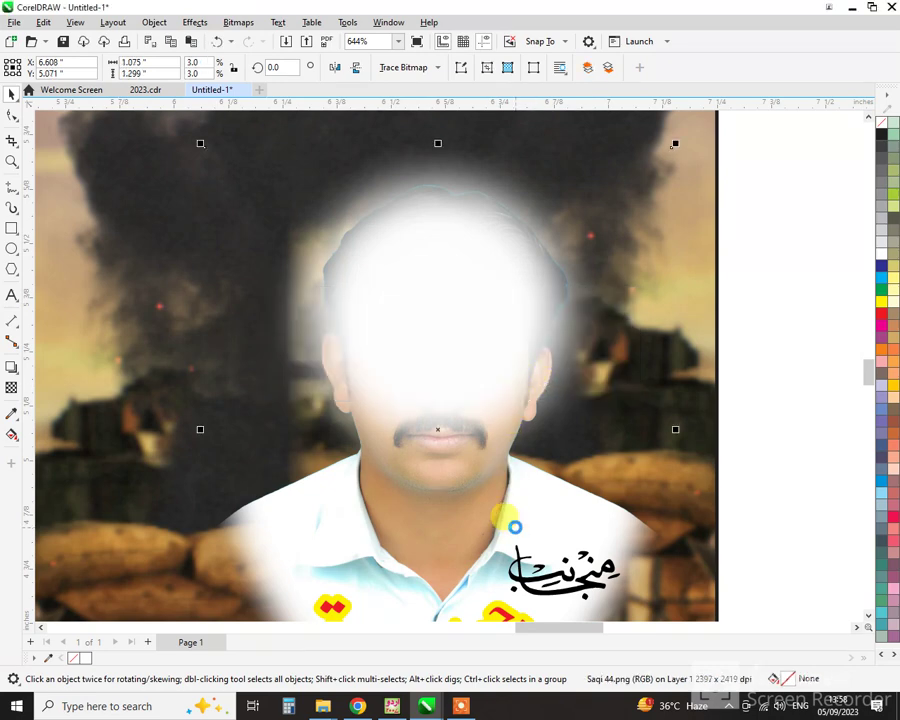
key("shift+Page_Up")
scroll(454, 276, "down", 2)
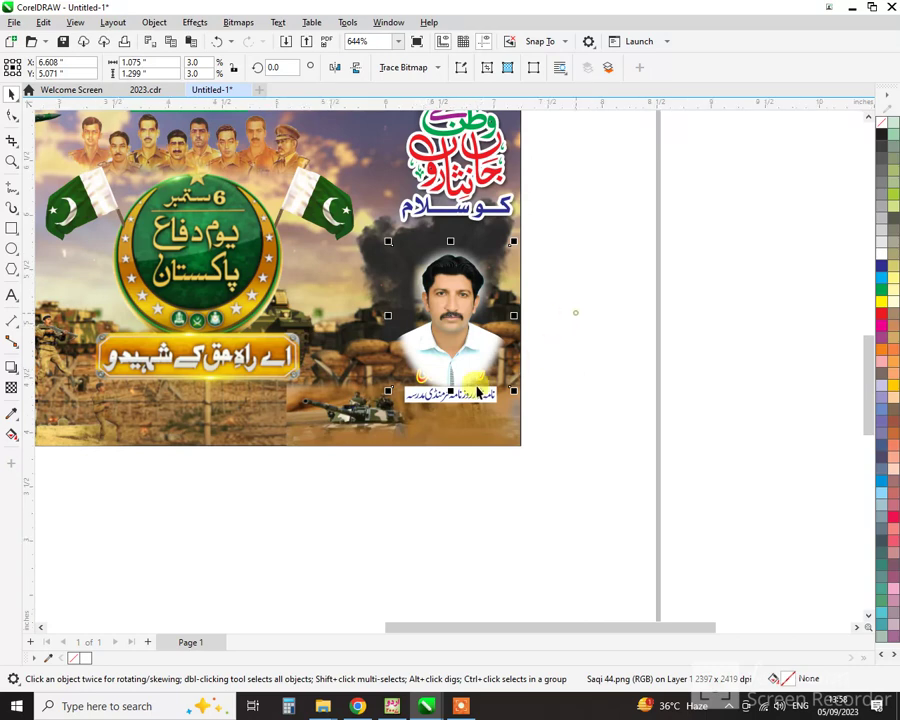
left_click_drag(576, 312, 363, 430)
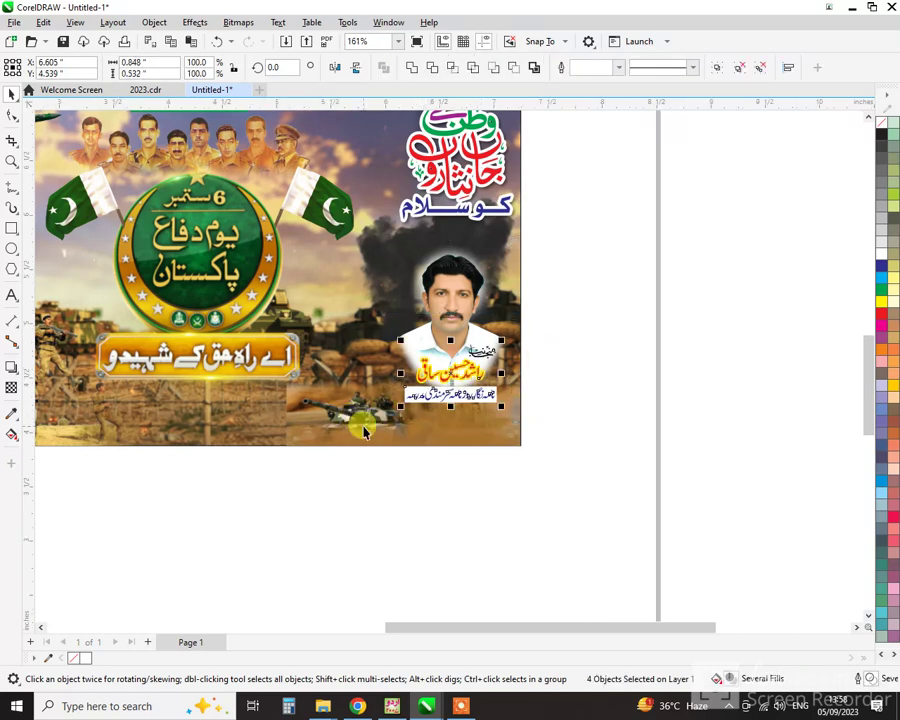
key("F4")
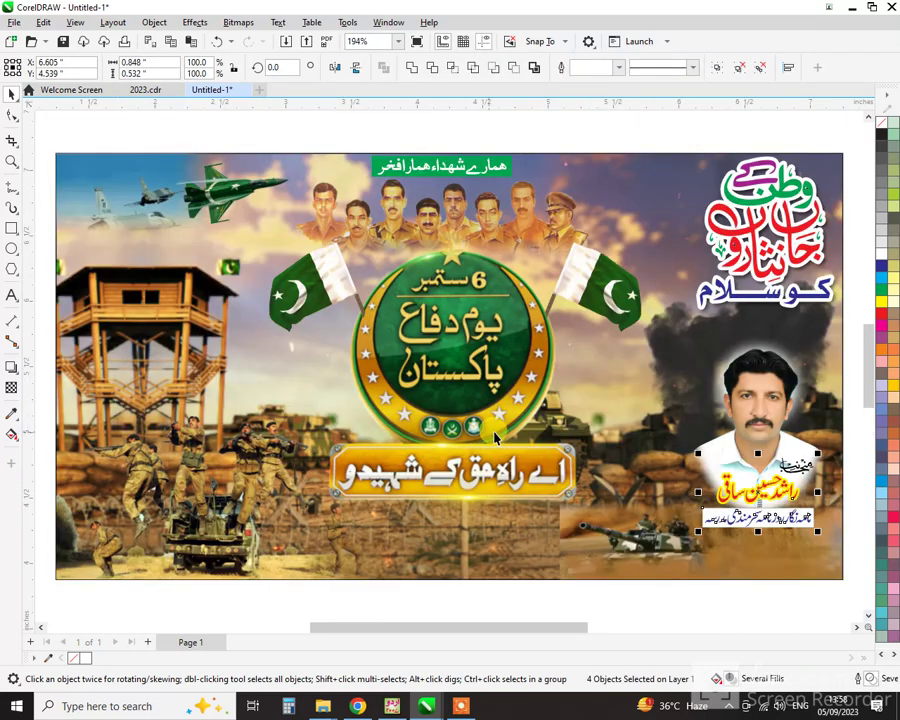
Shift the green fighter jet slightly to the right and the multicoloured Urdu slogan slightly down.
left_click(237, 204)
mouse_move(237, 204)
left_mouse_down()
mouse_move(237, 193)
mouse_move(252, 211)
left_mouse_up()
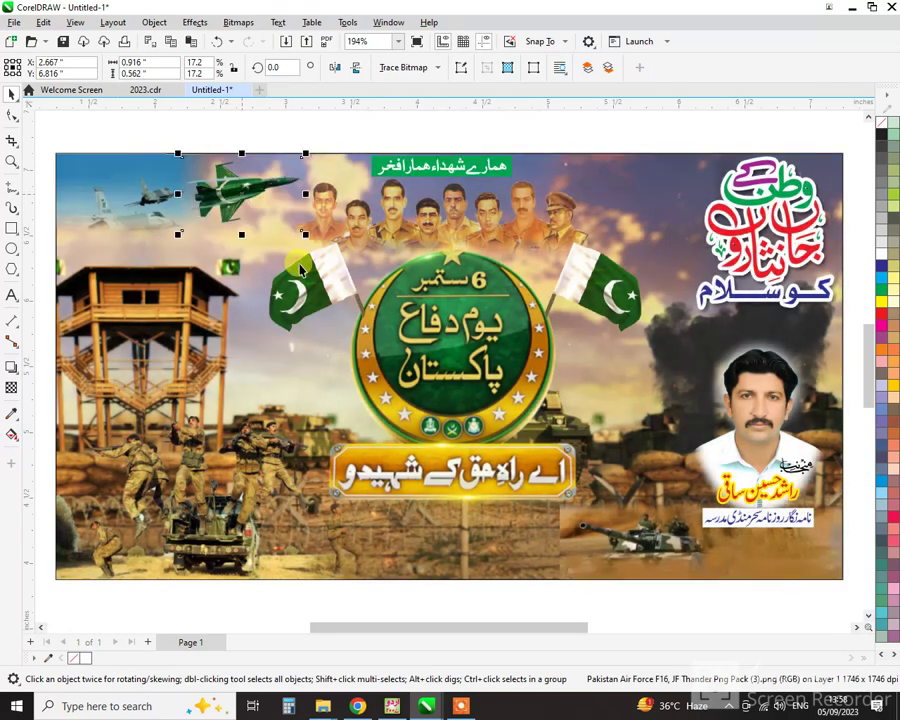
left_click(446, 538)
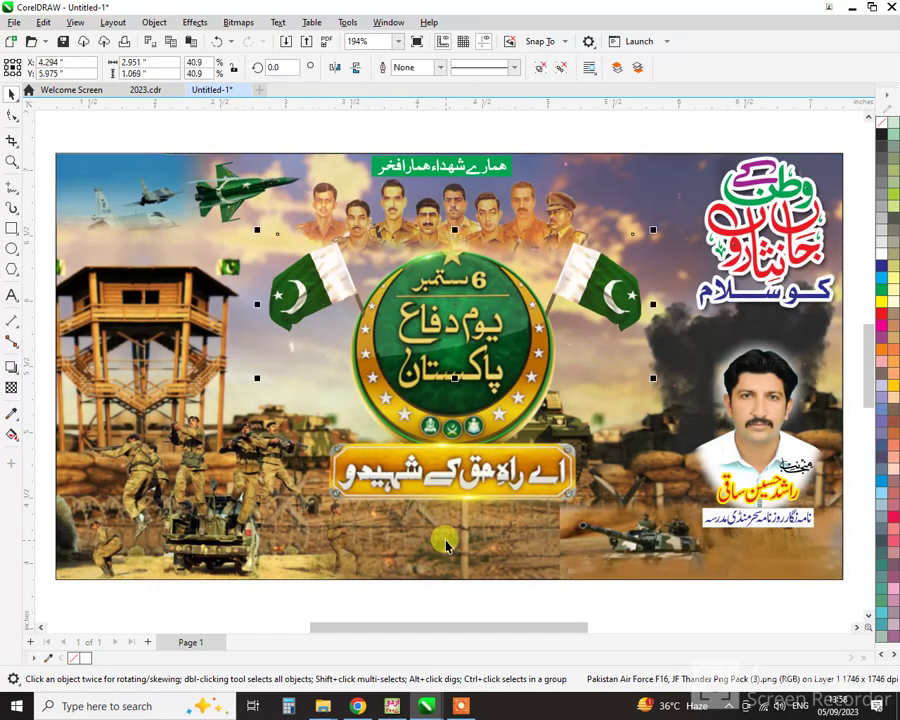
left_click(509, 618)
left_click(542, 588)
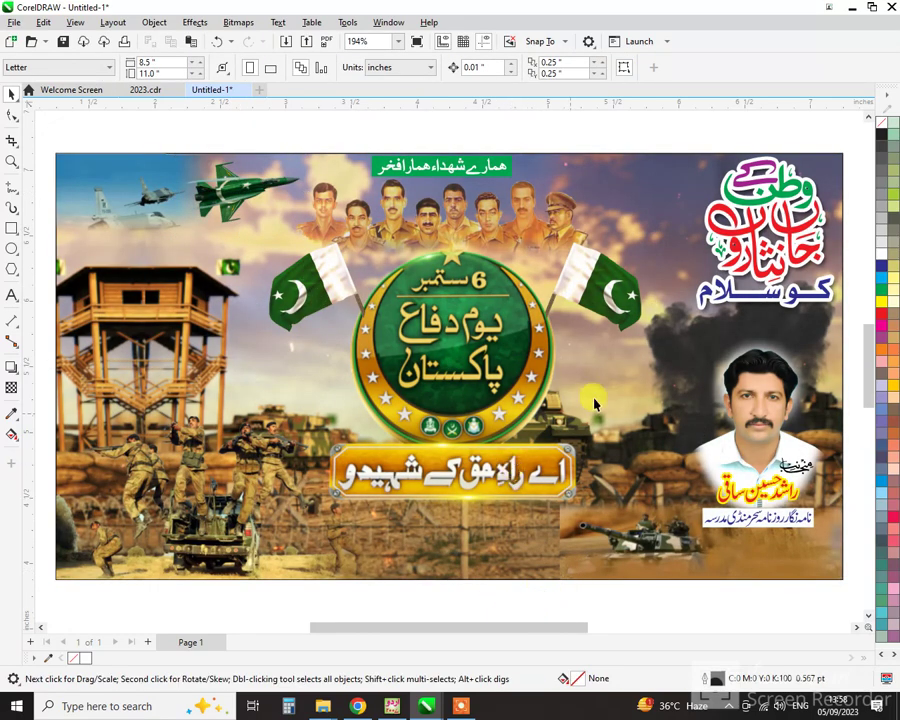
left_click_drag(778, 221, 777, 227)
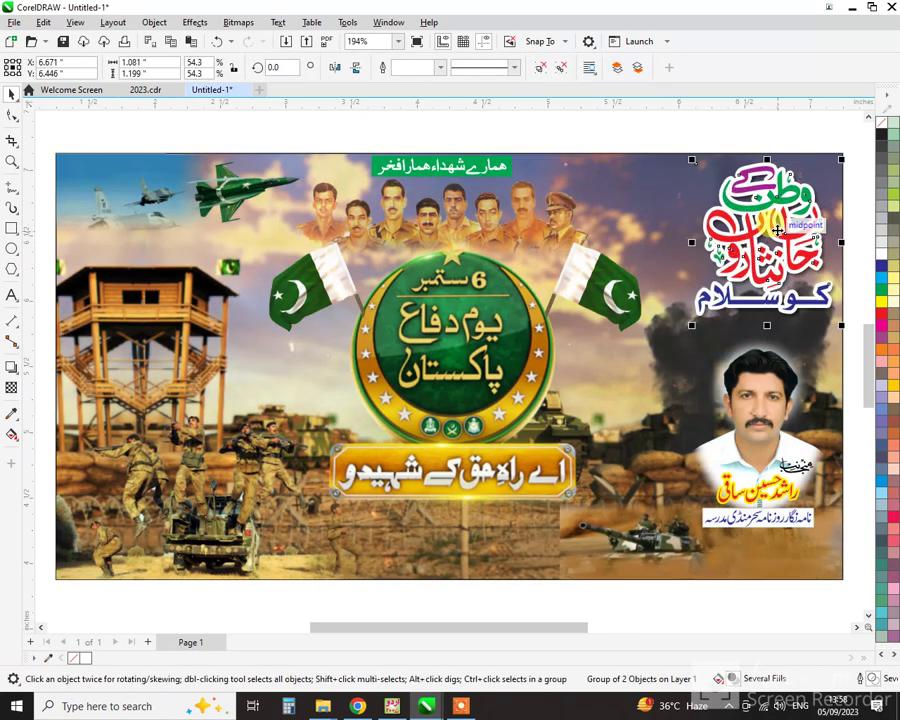
Place a copy of the portrait's white glow over the soldiers and enlarge it to about 1.41 × 1.41 in.
left_click(803, 361)
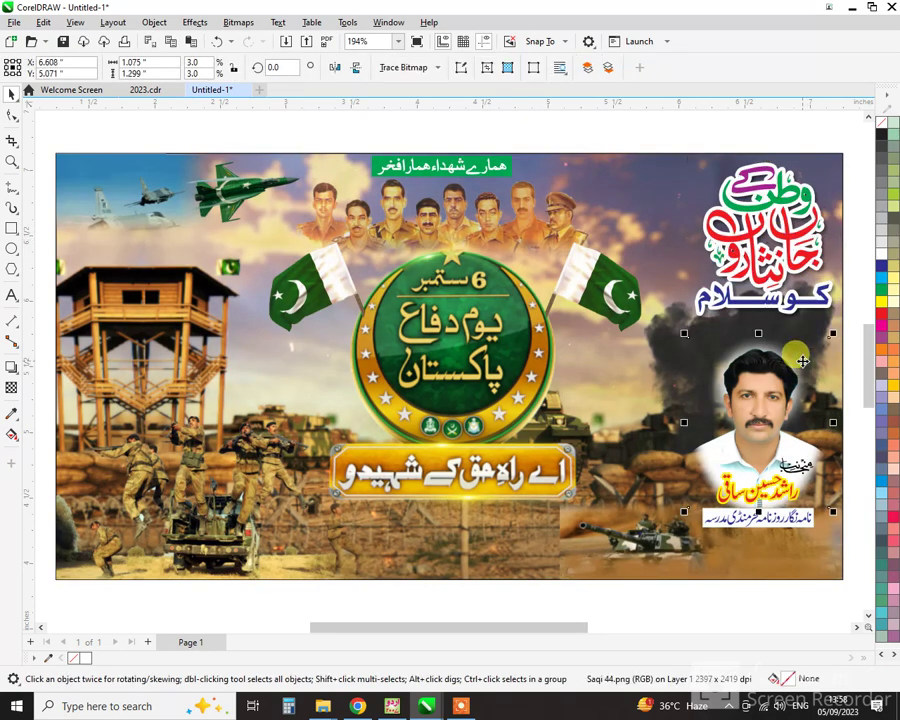
left_click(804, 364, "alt")
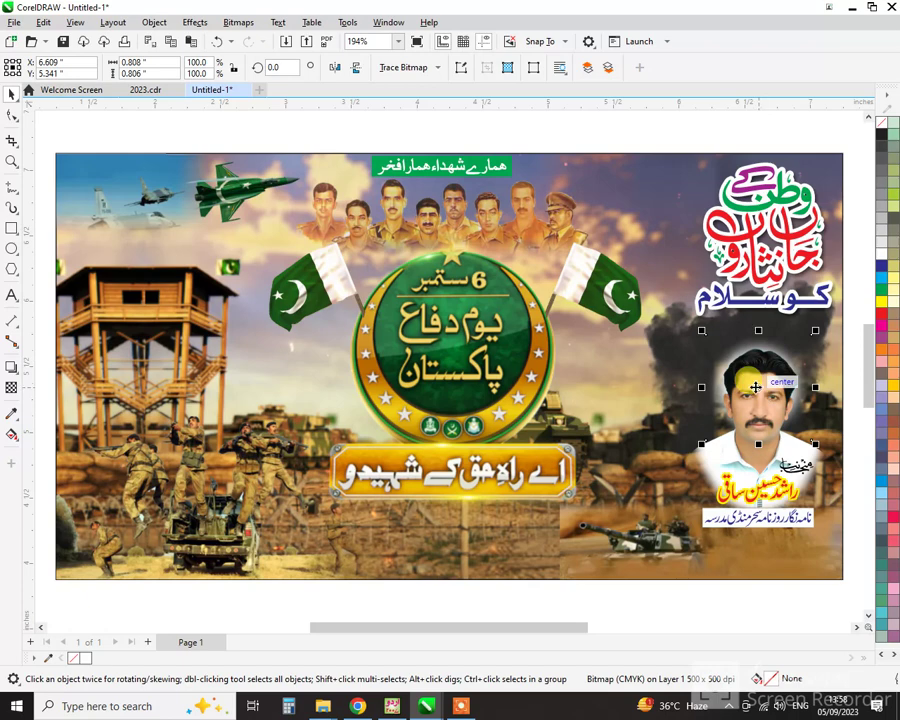
left_click_drag(755, 386, 198, 451)
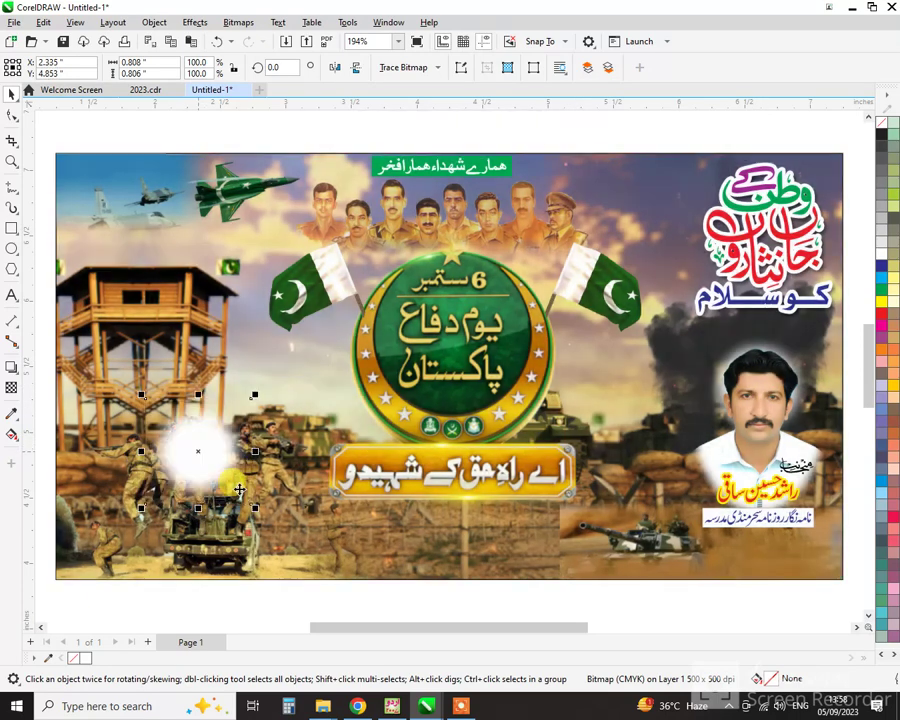
left_click_drag(259, 511, 265, 546)
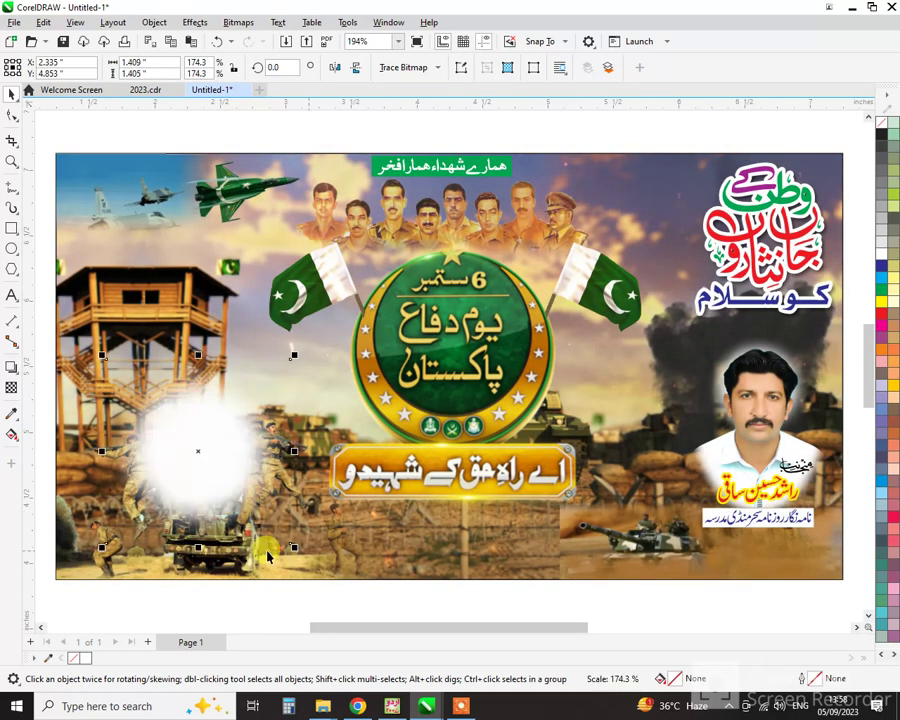
Bring the soldiers' picture to the front and lower the white glow so it sits behind the soldiers and their vehicle.
left_click(232, 552)
key("shift+Page_Up")
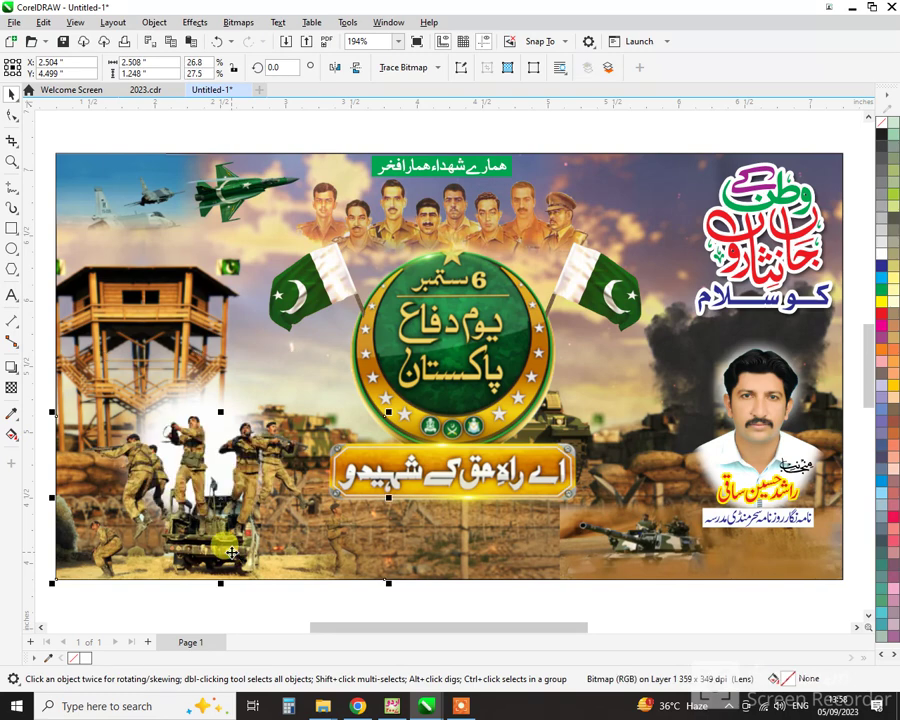
left_click(202, 395)
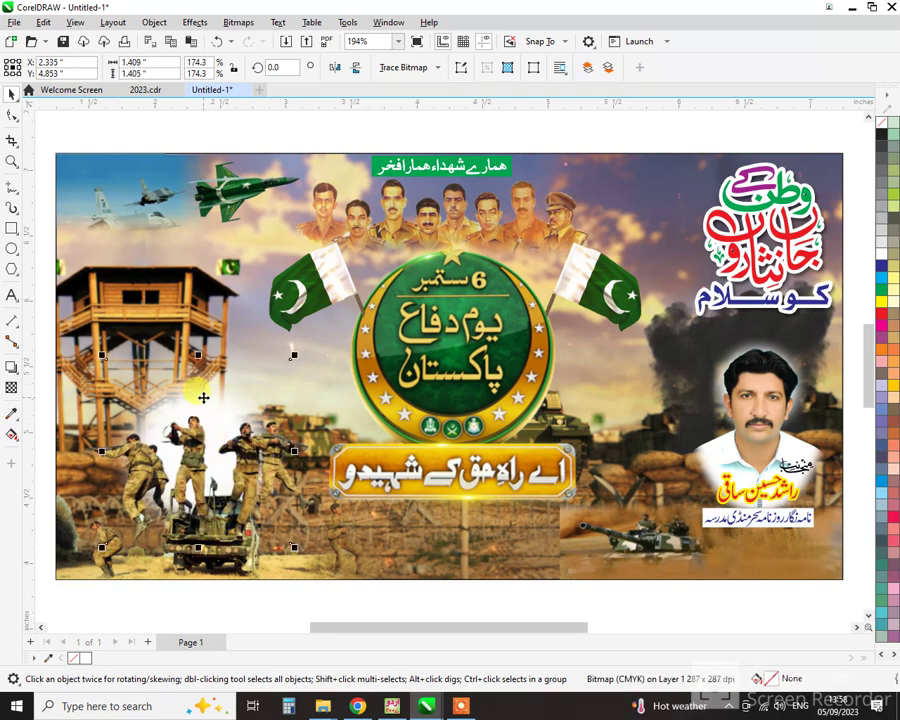
left_click_drag(203, 397, 200, 447)
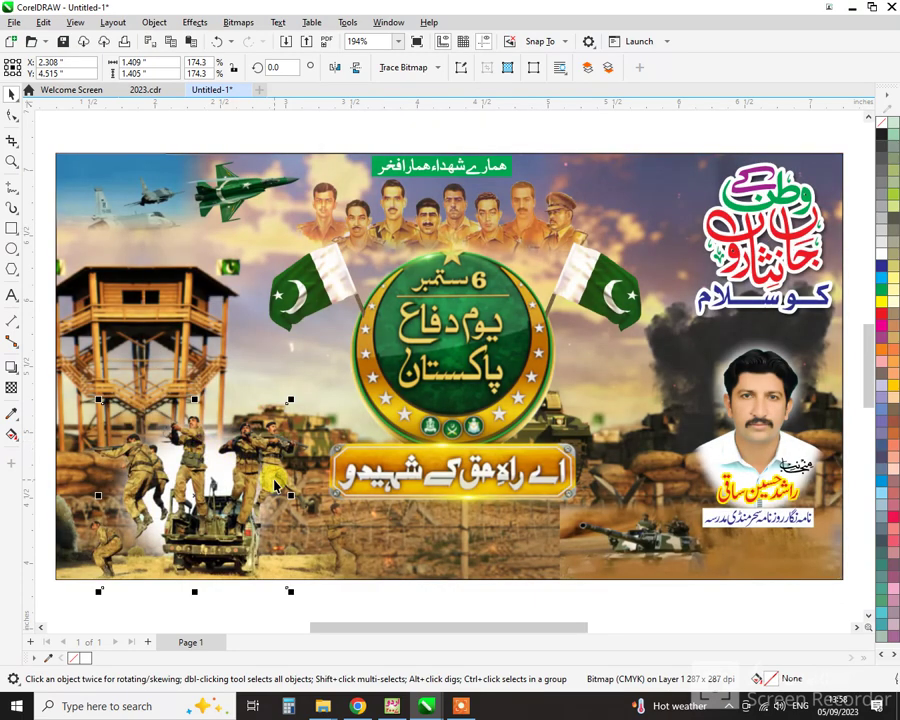
Enlarge the green fighter jet in the banner's upper-left area to about 1.04 × 0.64 in.
left_click(229, 203)
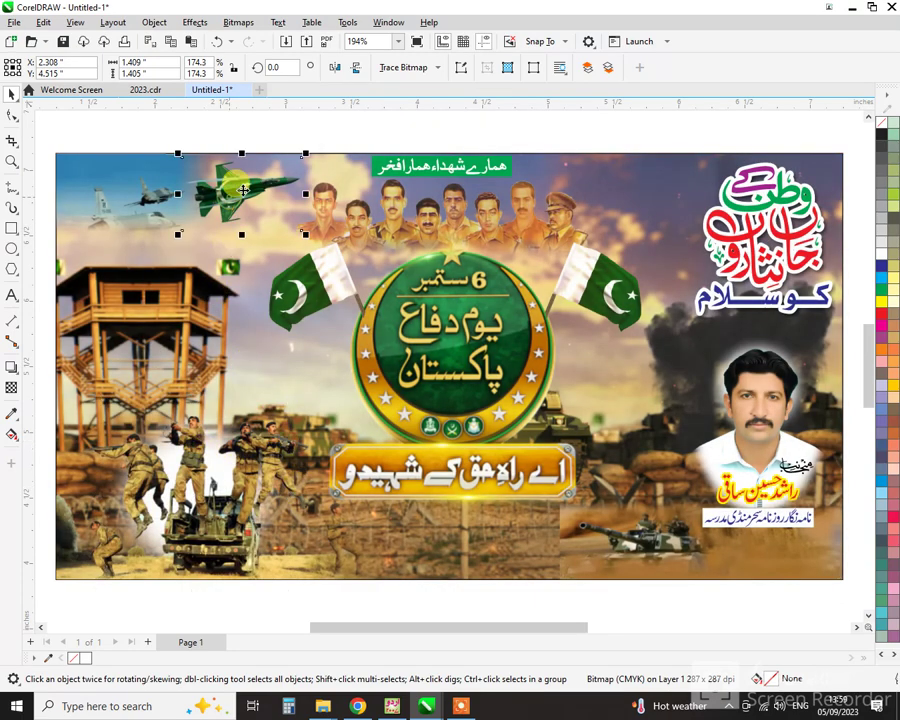
left_click_drag(229, 203, 166, 251)
scroll(488, 272, "down", 2)
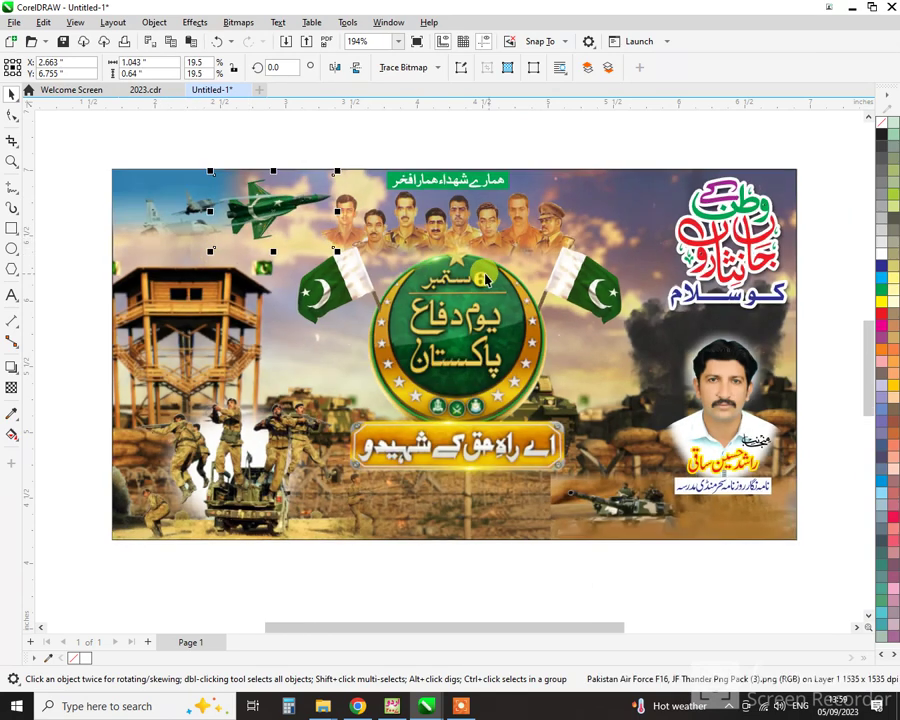
left_click_drag(159, 167, 783, 542)
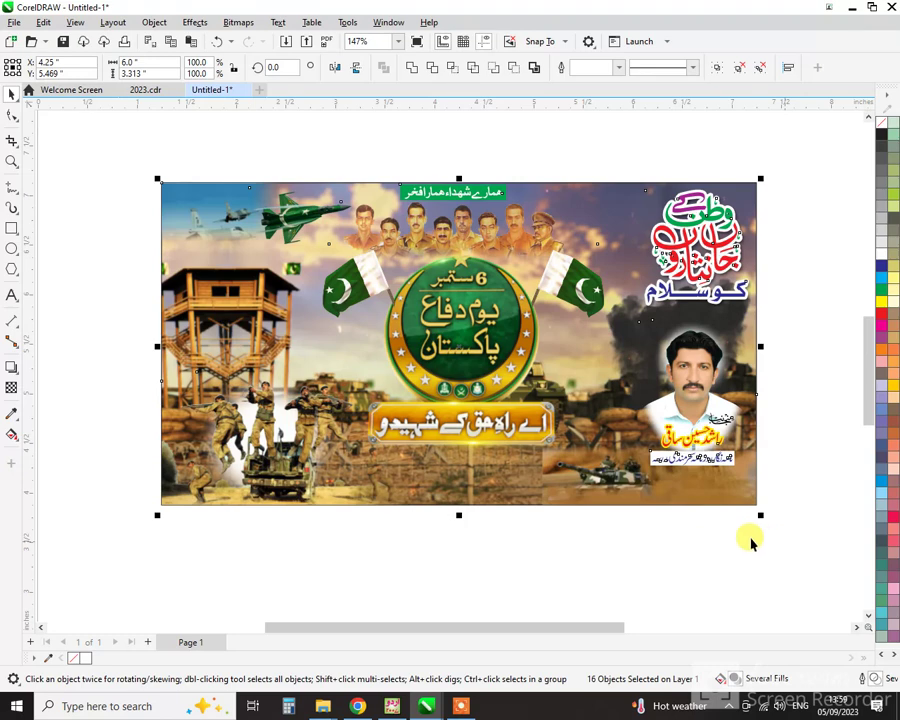
key("shift+F2")
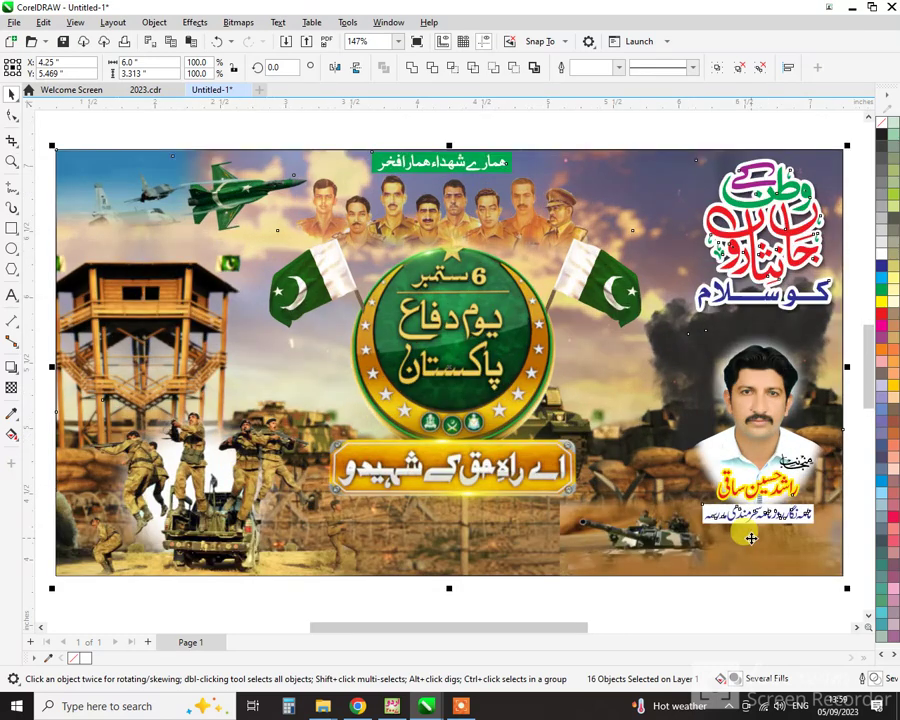
key("Escape")
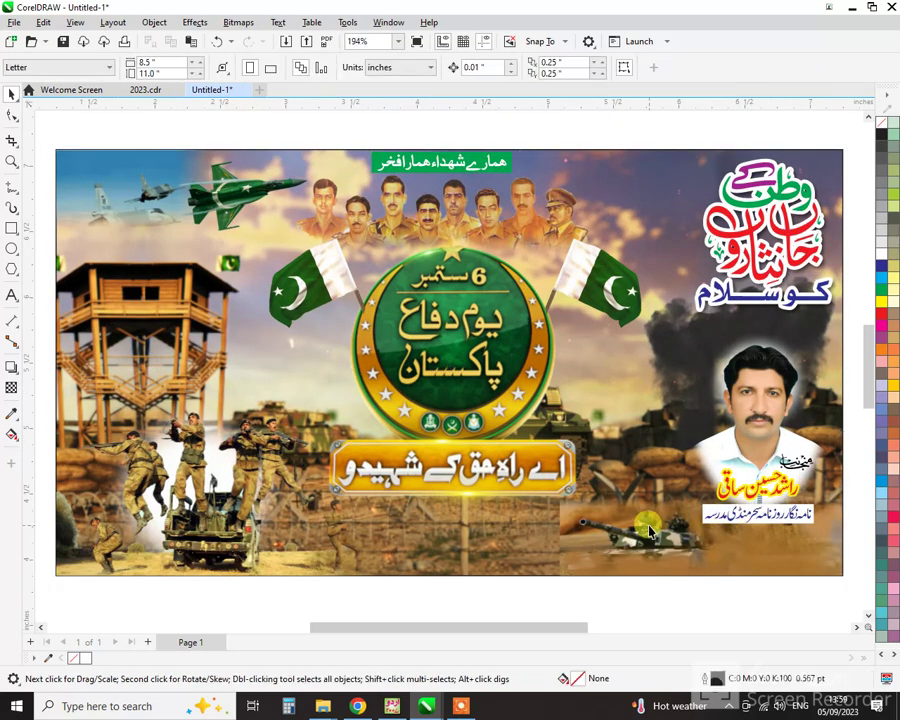
right_click(648, 601)
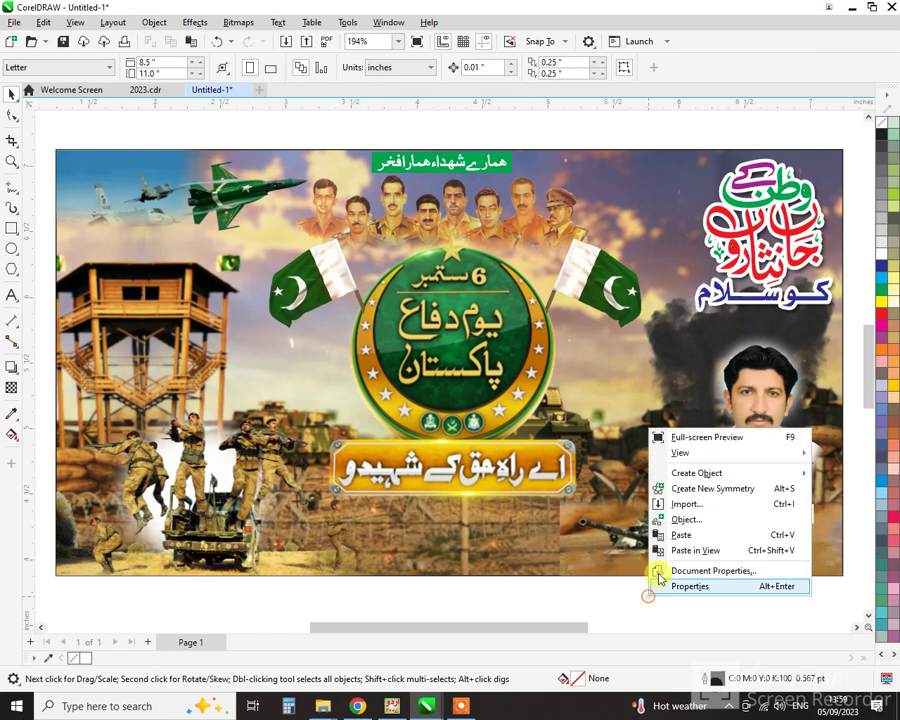
left_click(666, 489)
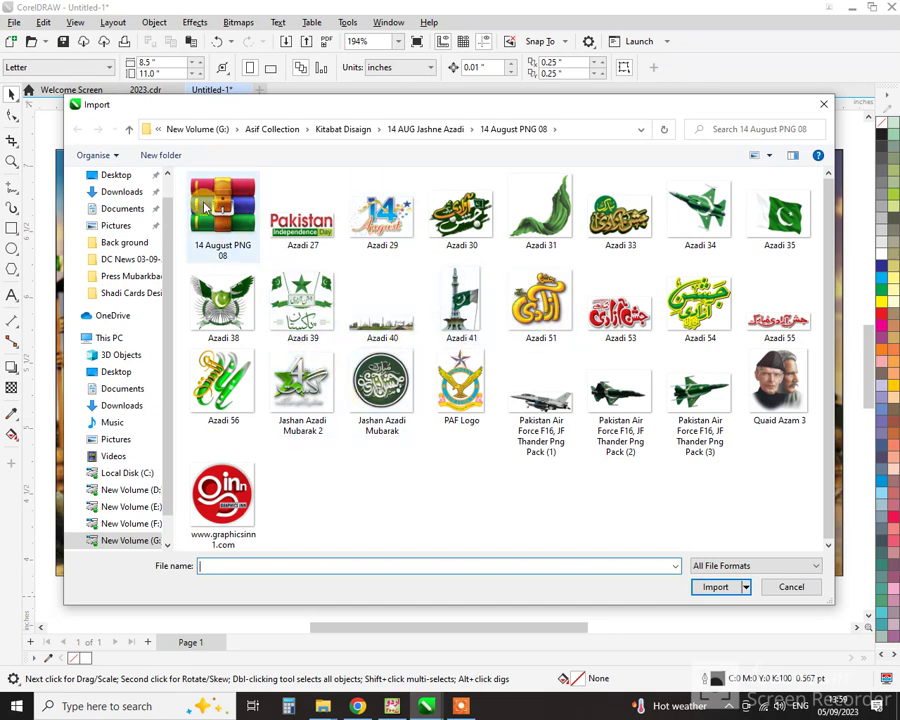
left_click(128, 129)
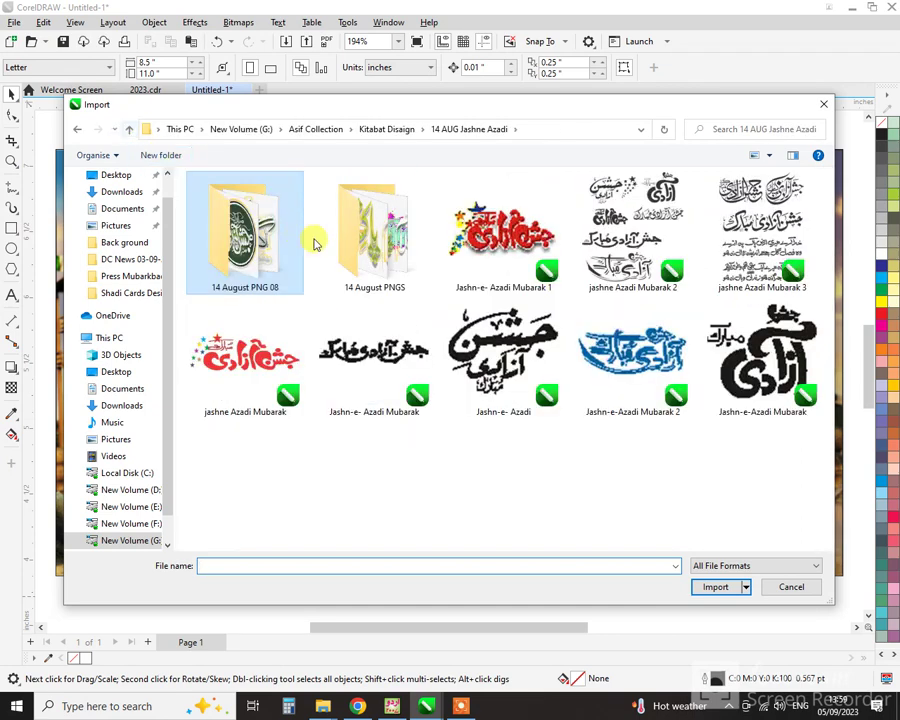
left_click(378, 238)
double_click(379, 238)
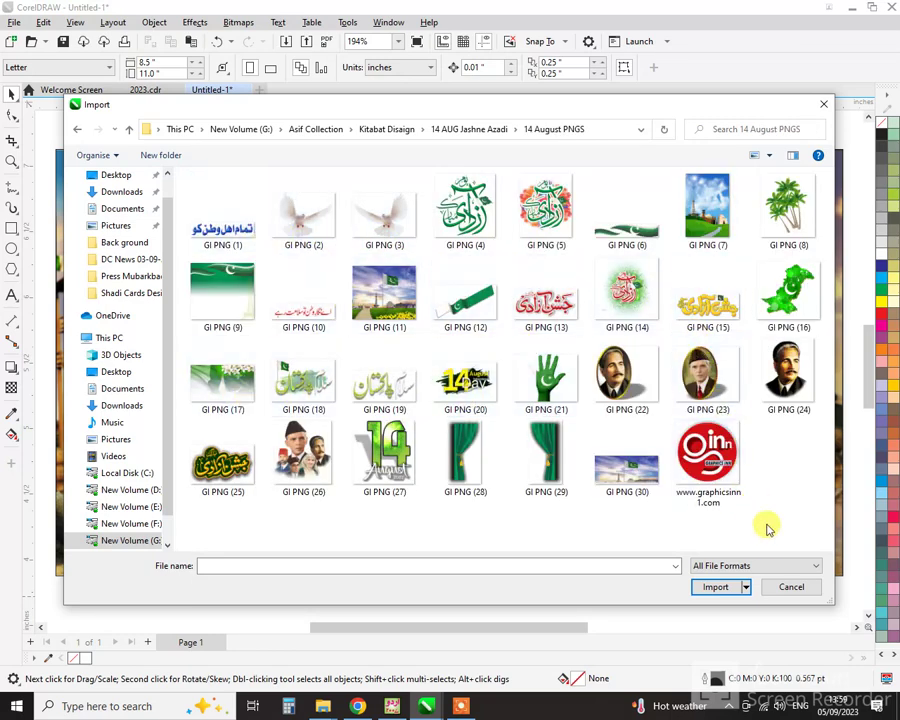
left_click(792, 588)
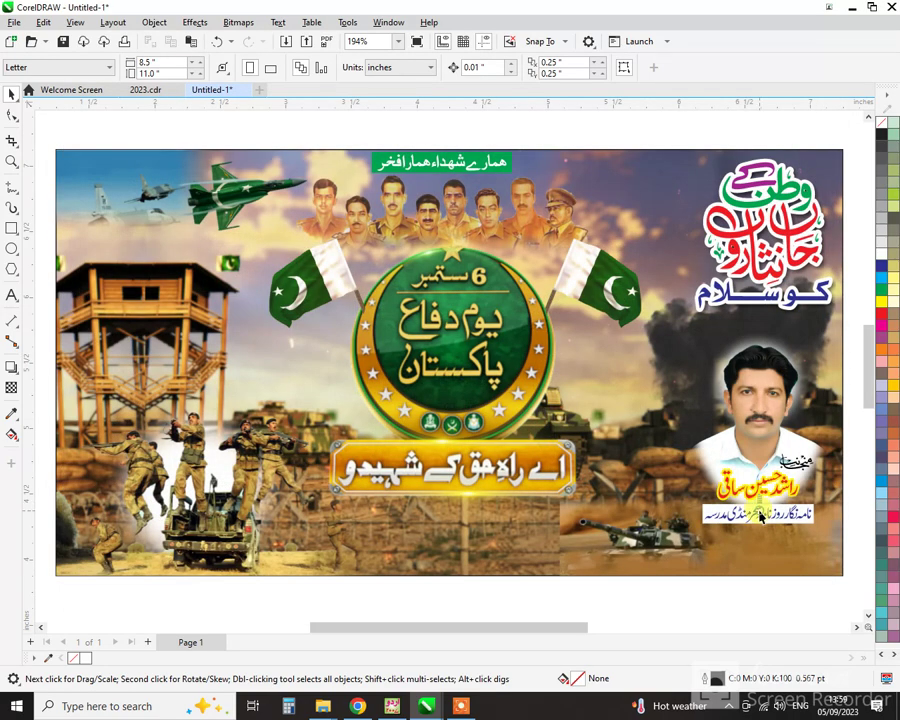
left_click(760, 516)
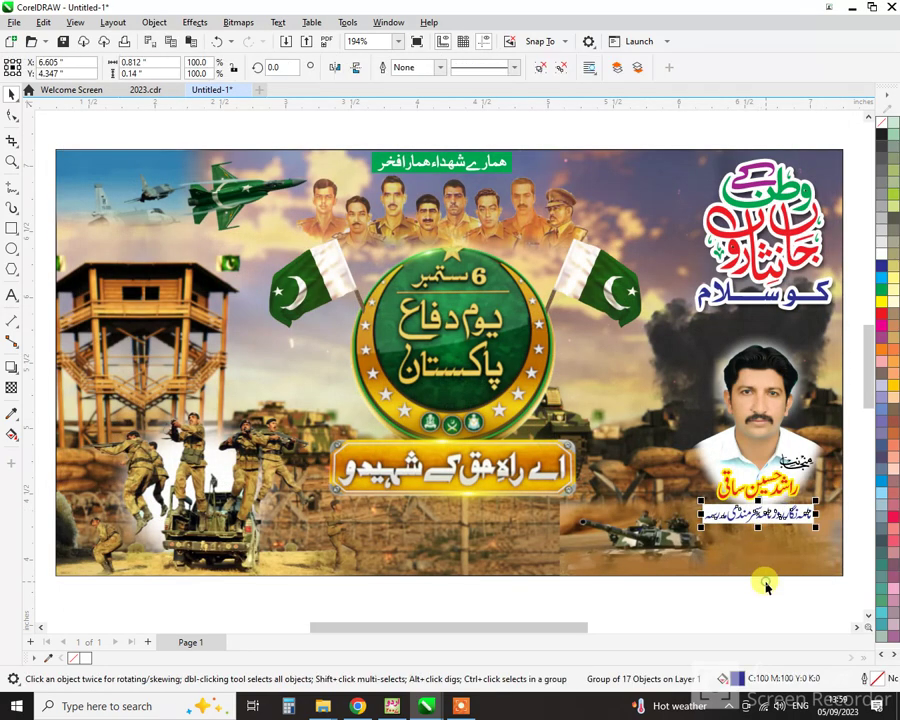
left_click(764, 582)
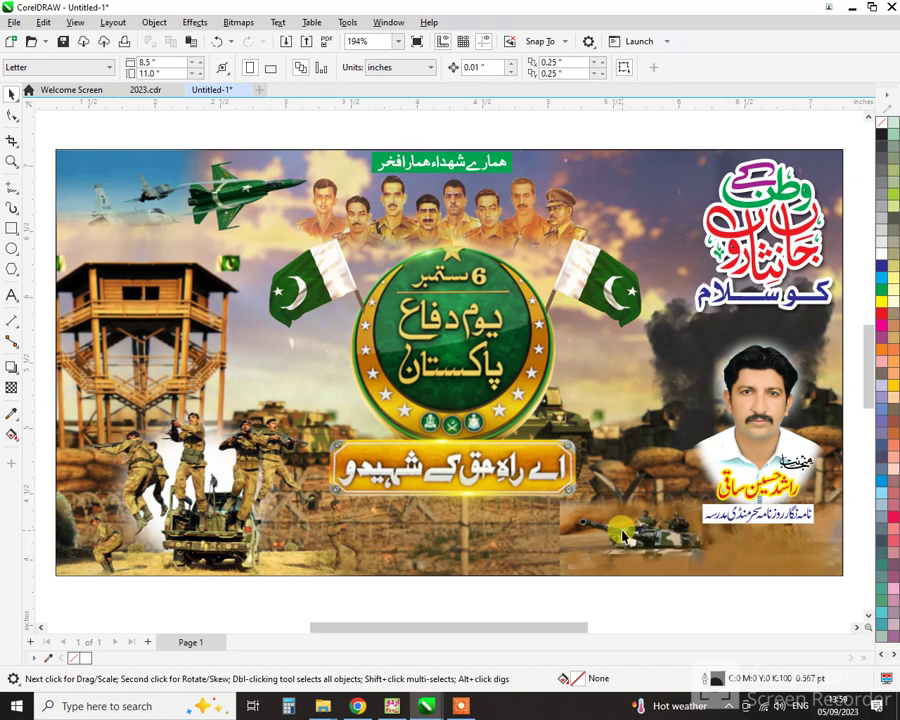
Import the image "Pakistan Air Force F16, JF Thander Png Pack (1)" at about 1.02 × 0.32 in and place it just left of the multicoloured Urdu slogan.
right_click(534, 597)
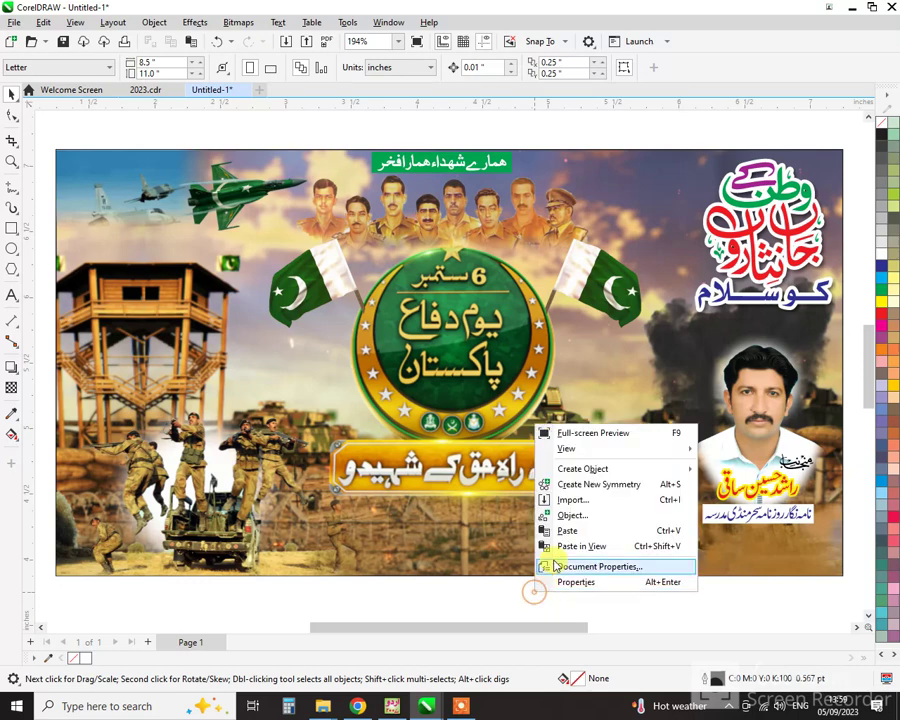
left_click(573, 503)
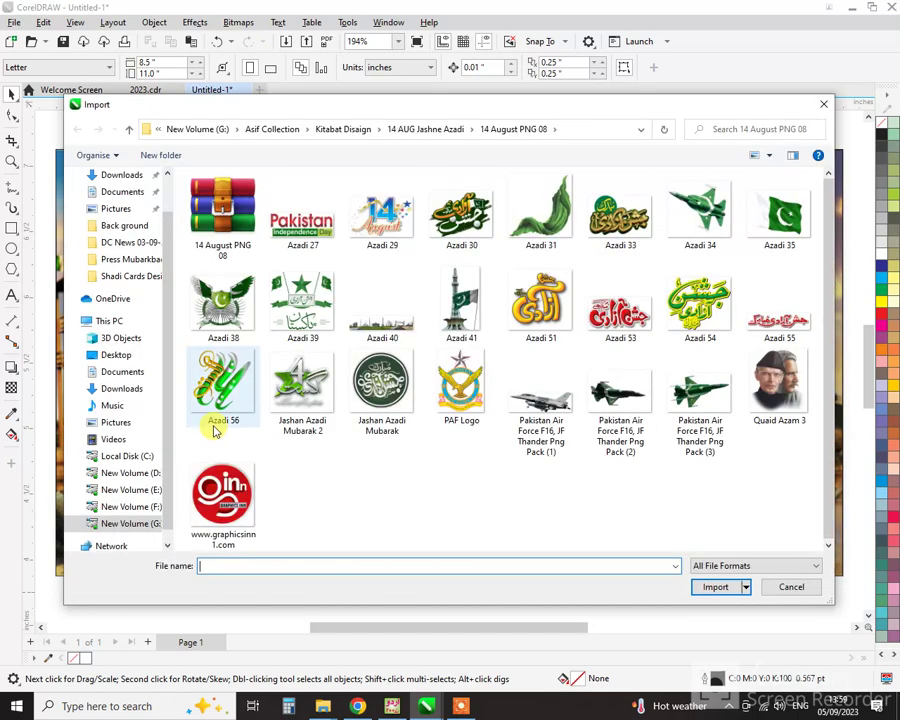
left_click(548, 403)
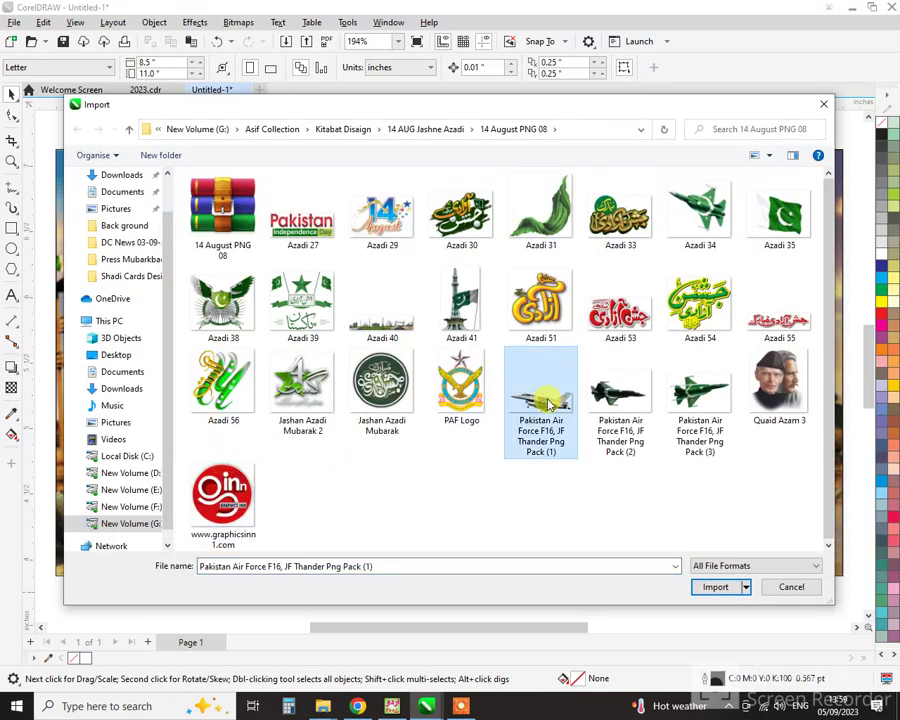
double_click(548, 403)
left_click_drag(572, 352, 711, 401)
left_click_drag(650, 360, 650, 168)
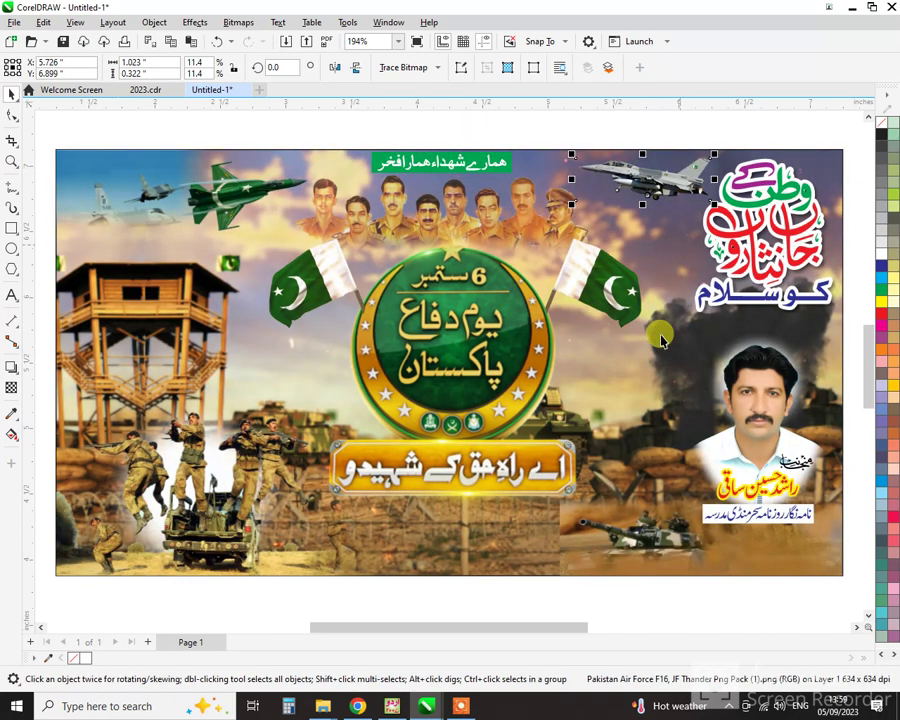
Select every object of the banner, including the background, and group them together.
scroll(660, 340, "down", 2)
left_click_drag(300, 213, 800, 497)
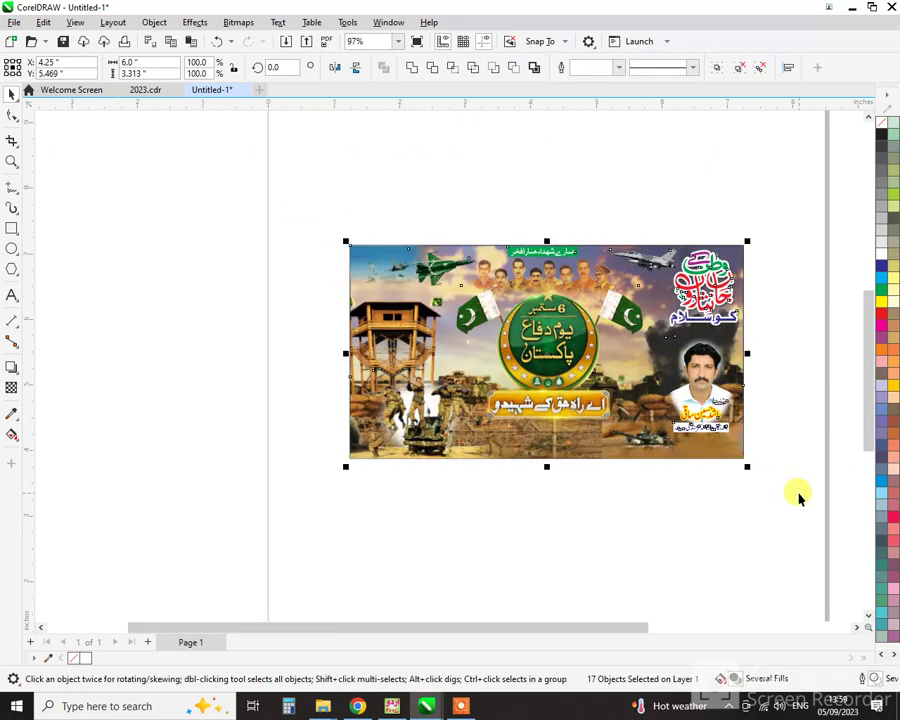
key("ctrl+g")
scroll(643, 340, "up", 2)
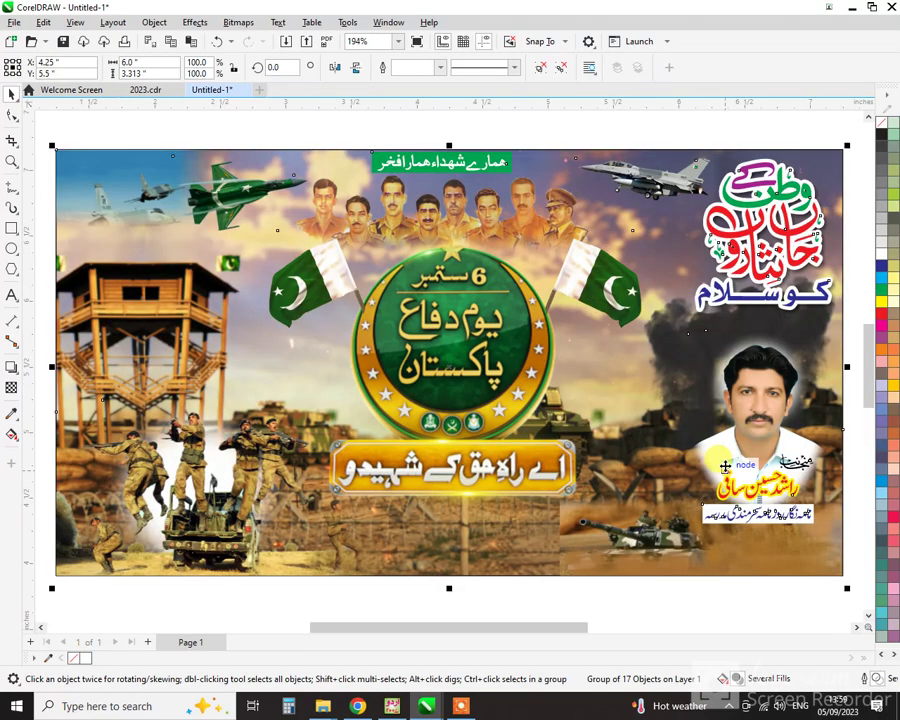
Save the drawing as "6 Sep DESIGN 2" in CDR format in the "6 Setember Fails" folder and clear the selection.
key("ctrl+s")
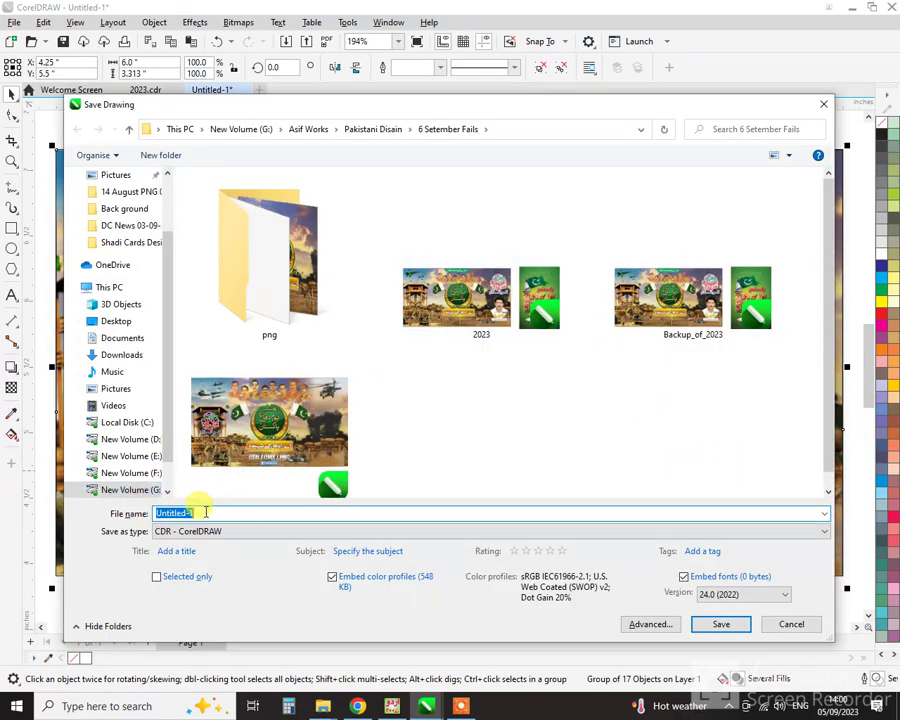
type("6")
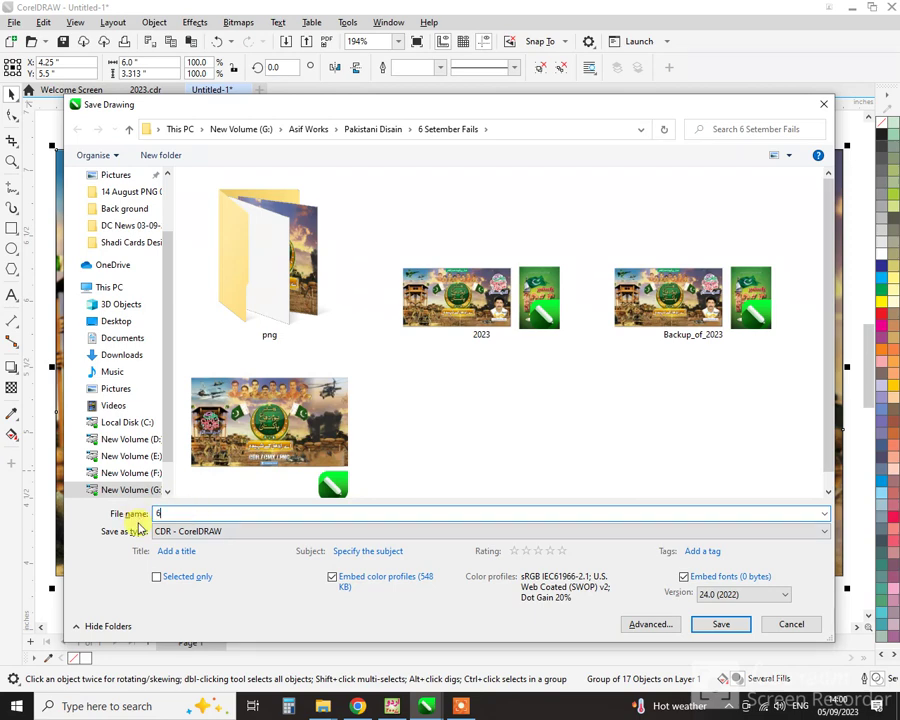
type(" Sep DESIGN 2")
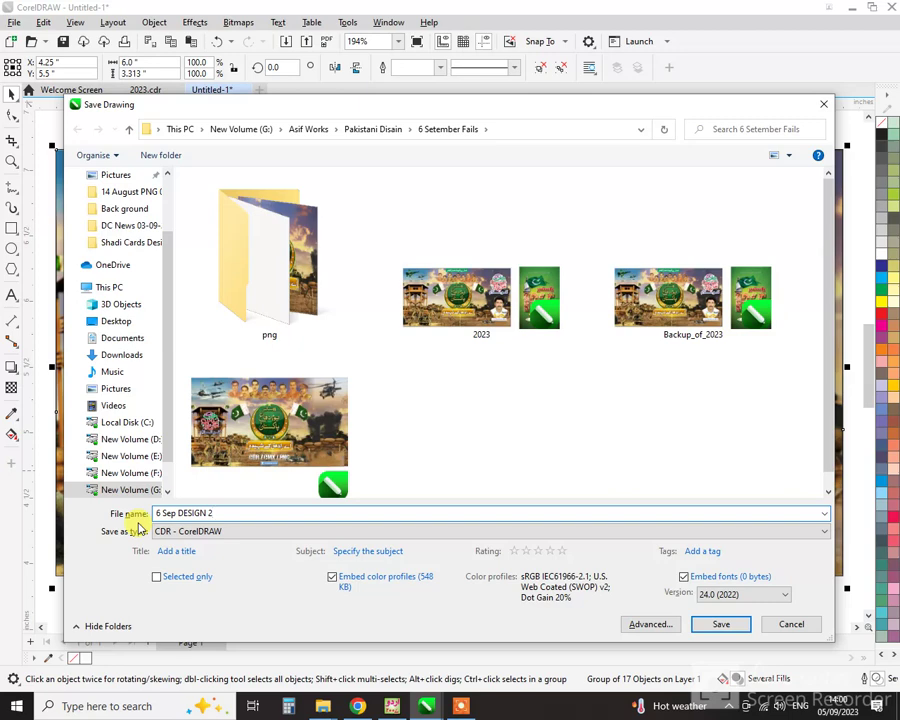
left_click(713, 622)
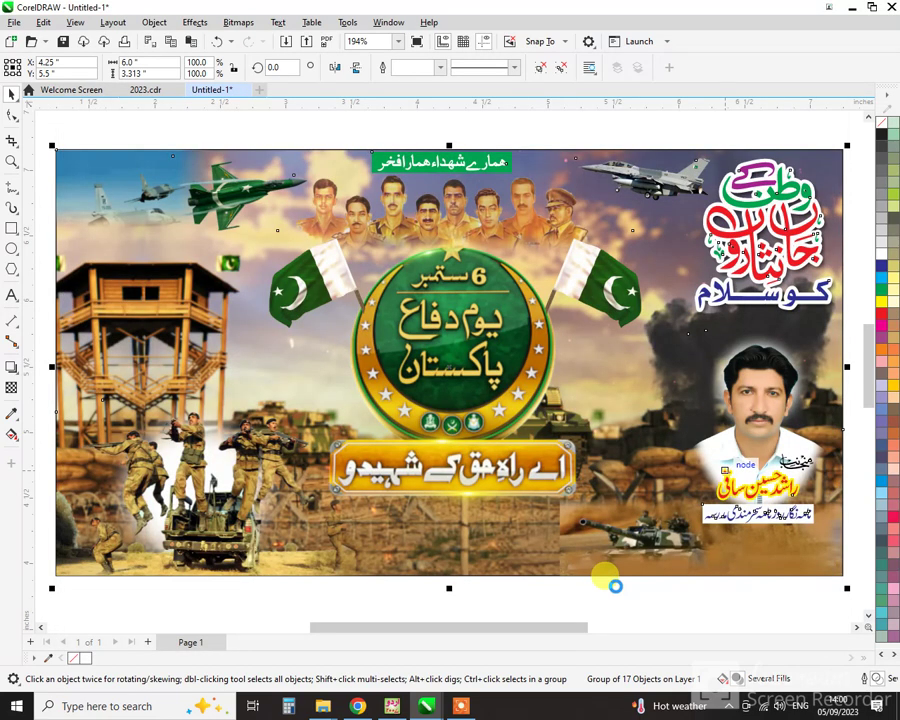
left_click(703, 596)
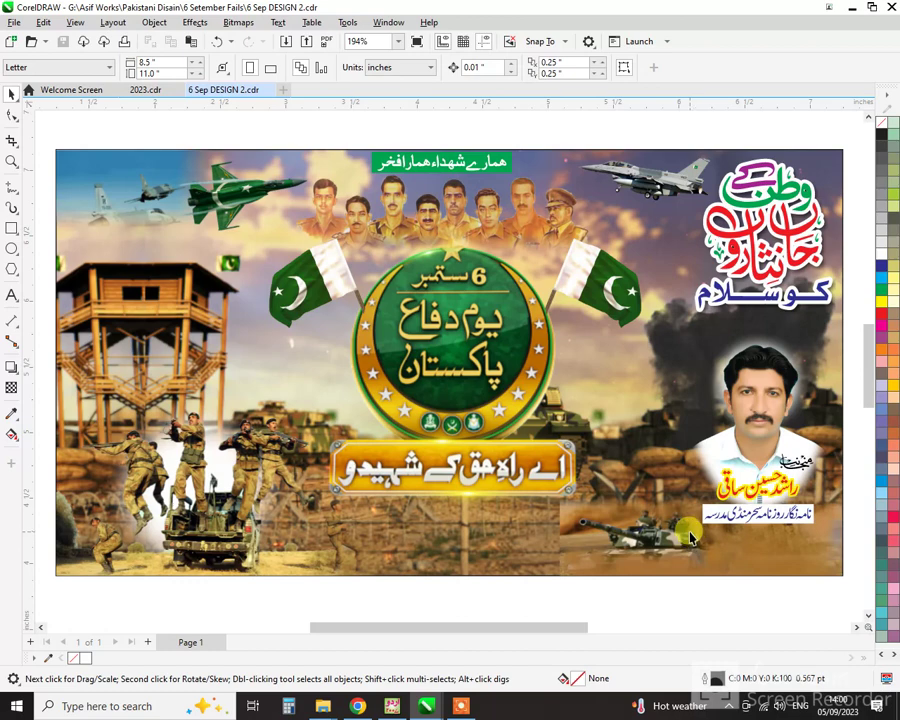
key("space")
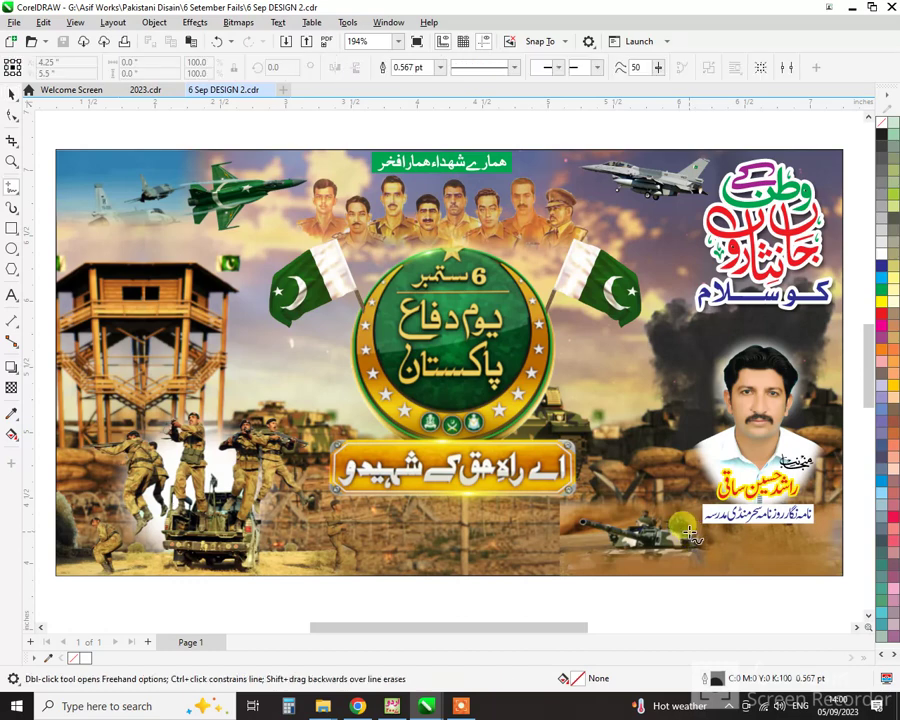
key("space")
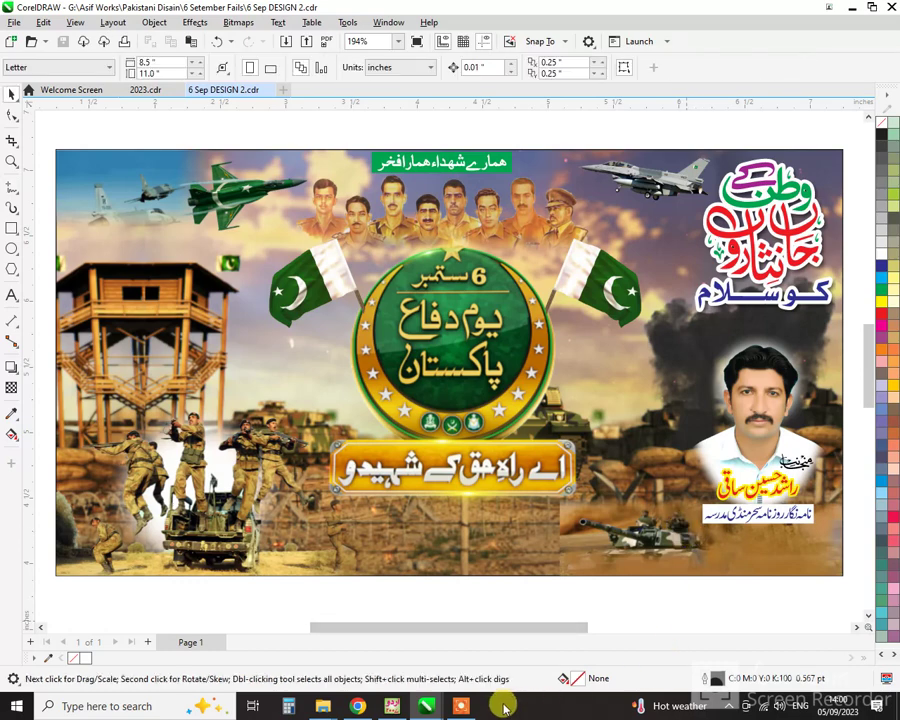
left_click(470, 708)
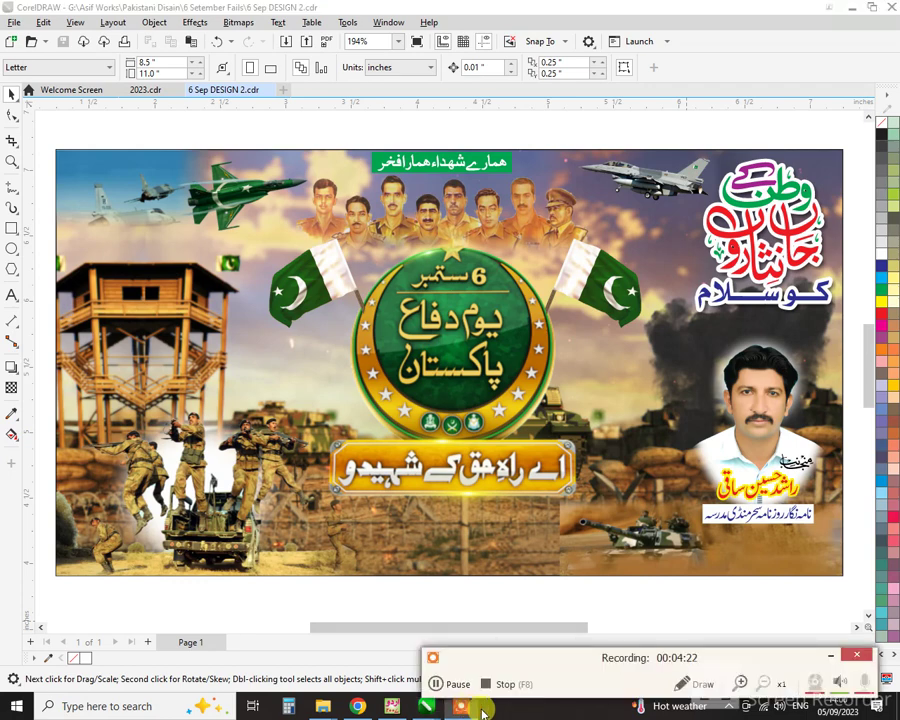